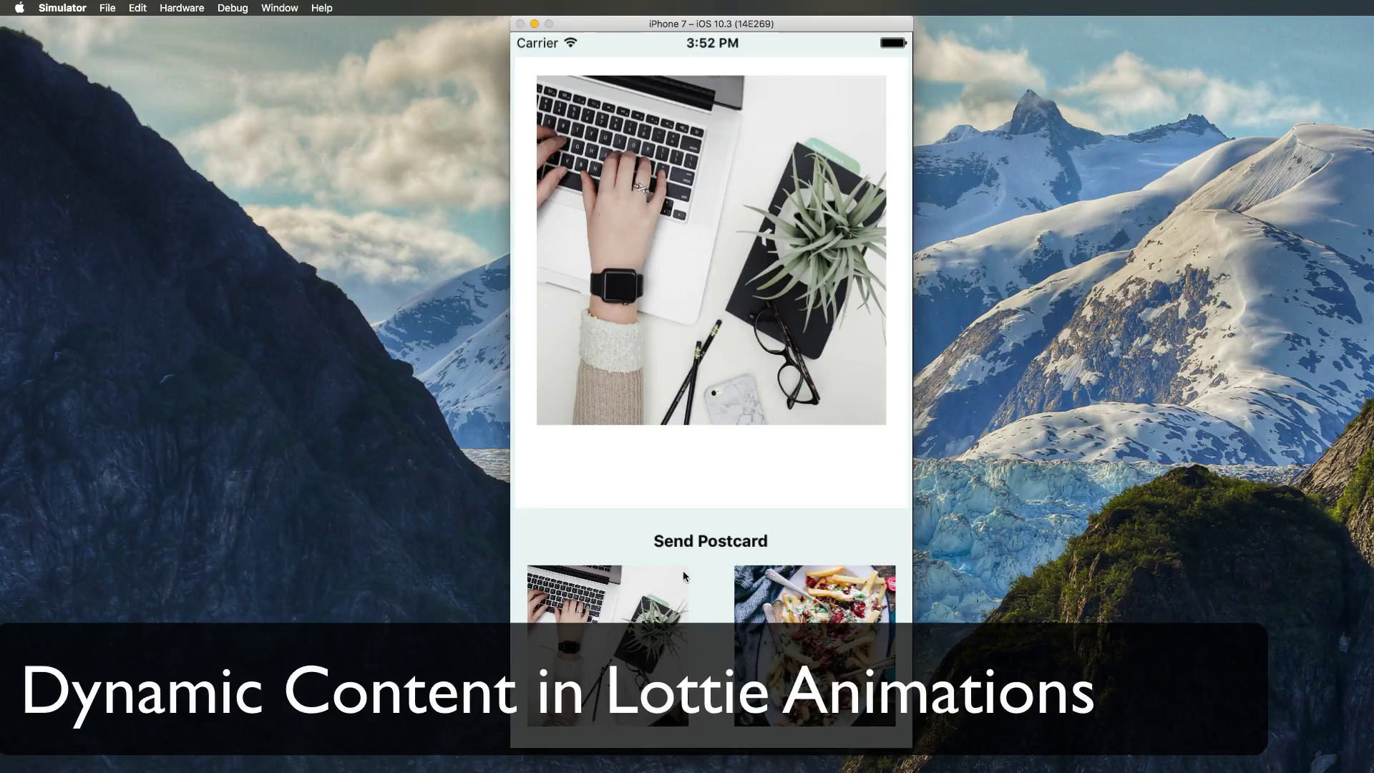
- Send the laptop postcard, then load the food thumbnail as the new large postcard
left_click(713, 542)
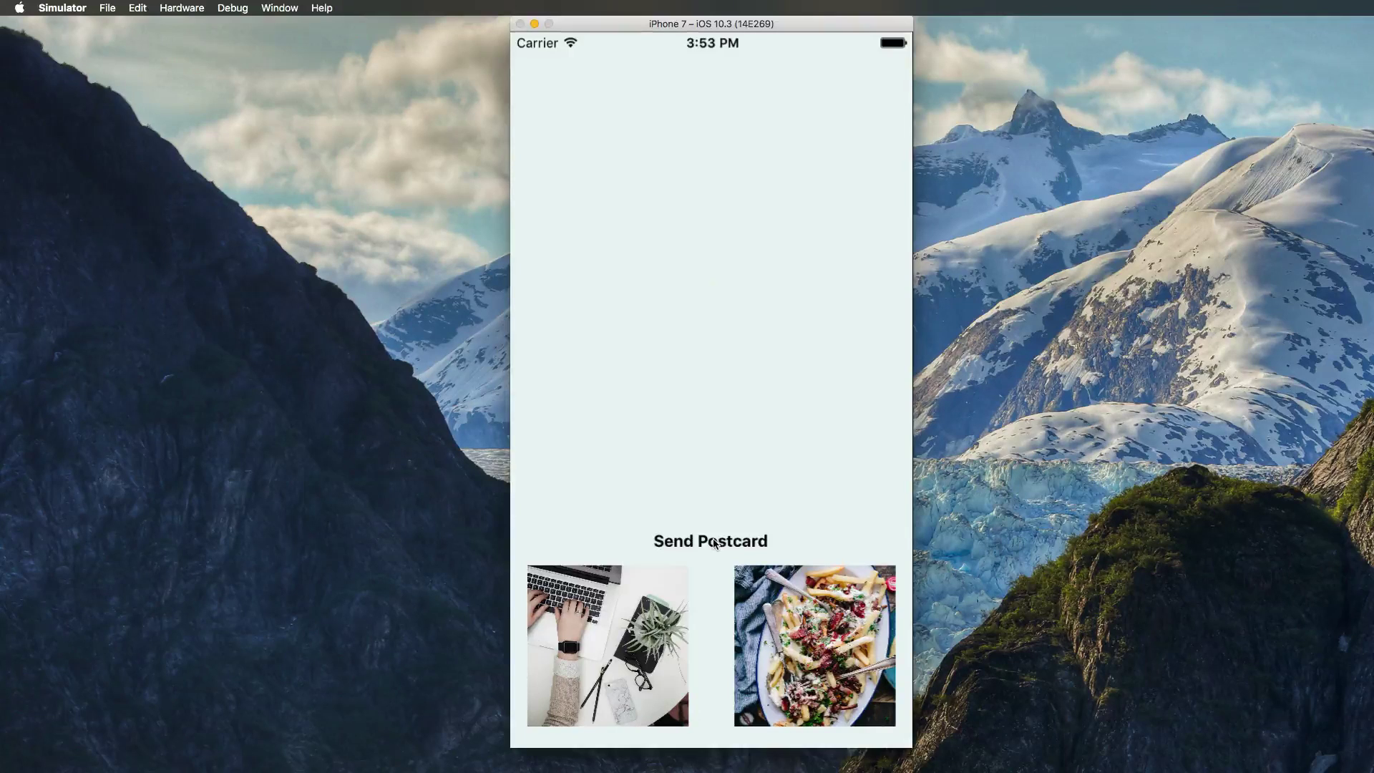
left_click(828, 597)
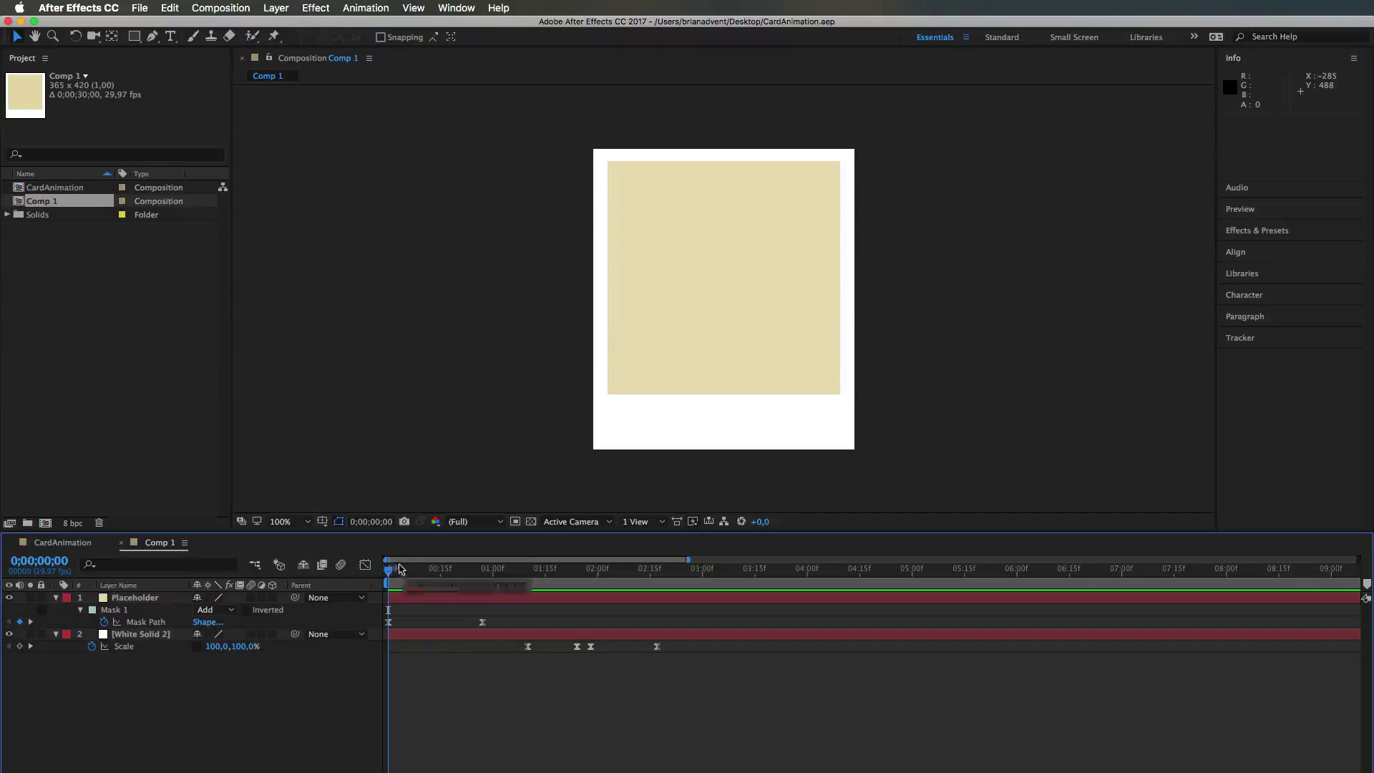
mouse_move(390, 570)
left_mouse_down()
mouse_move(693, 594)
mouse_move(389, 591)
left_mouse_up()
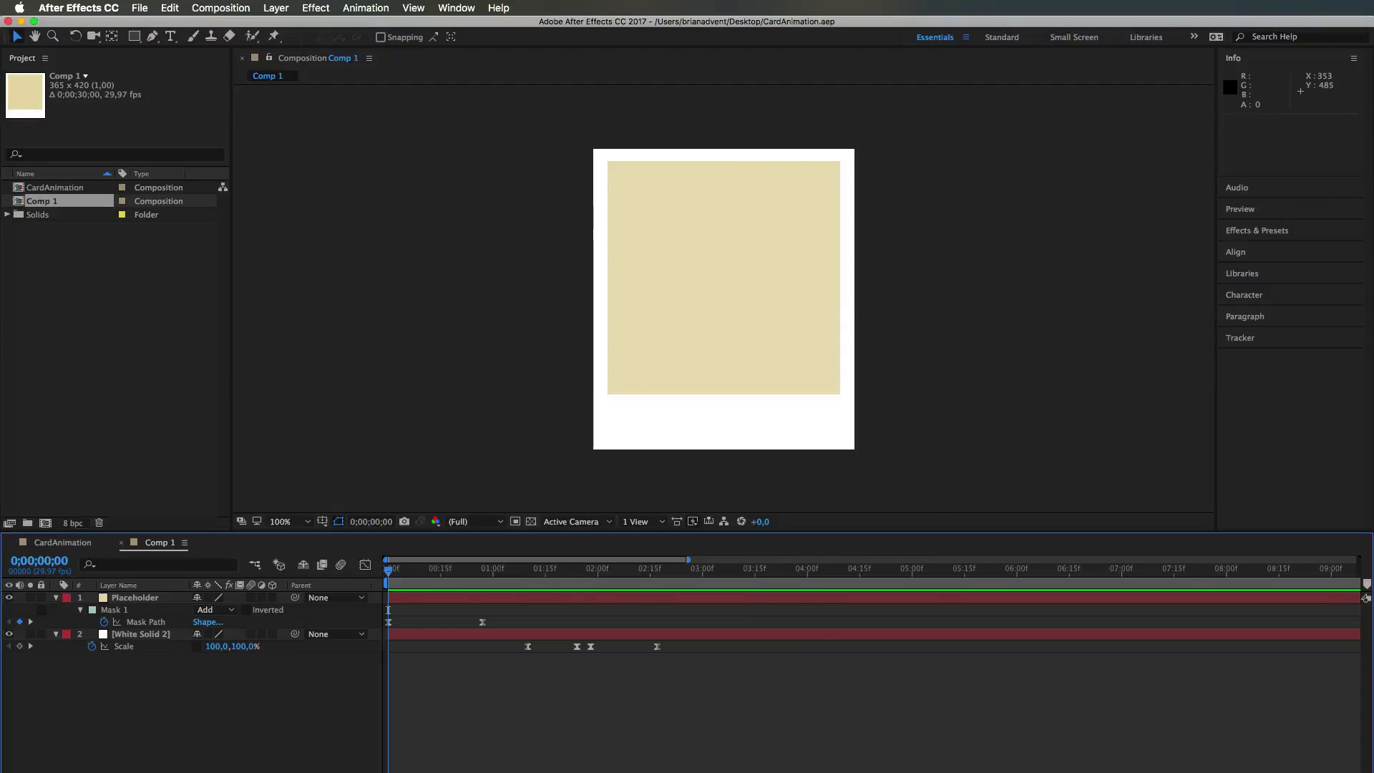
key("super+Tab")
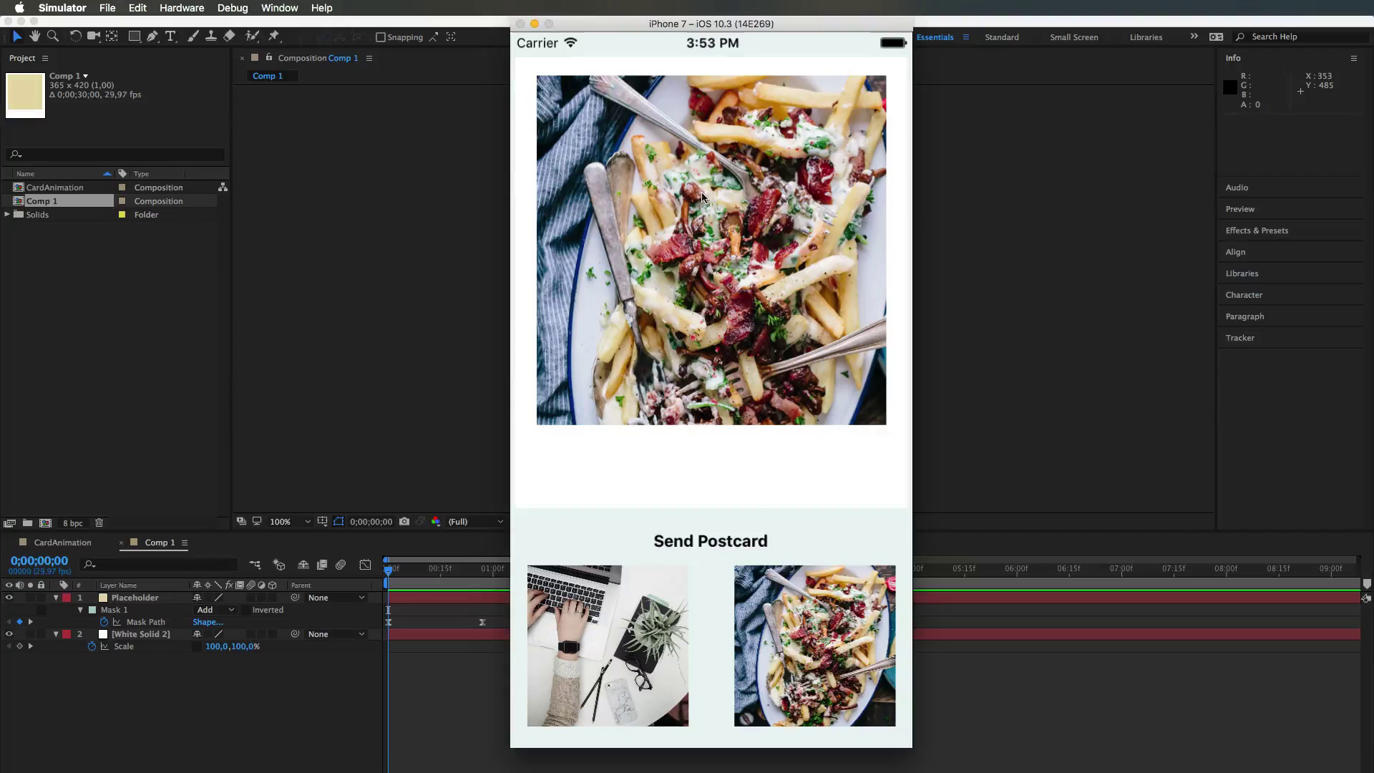
left_click(664, 652)
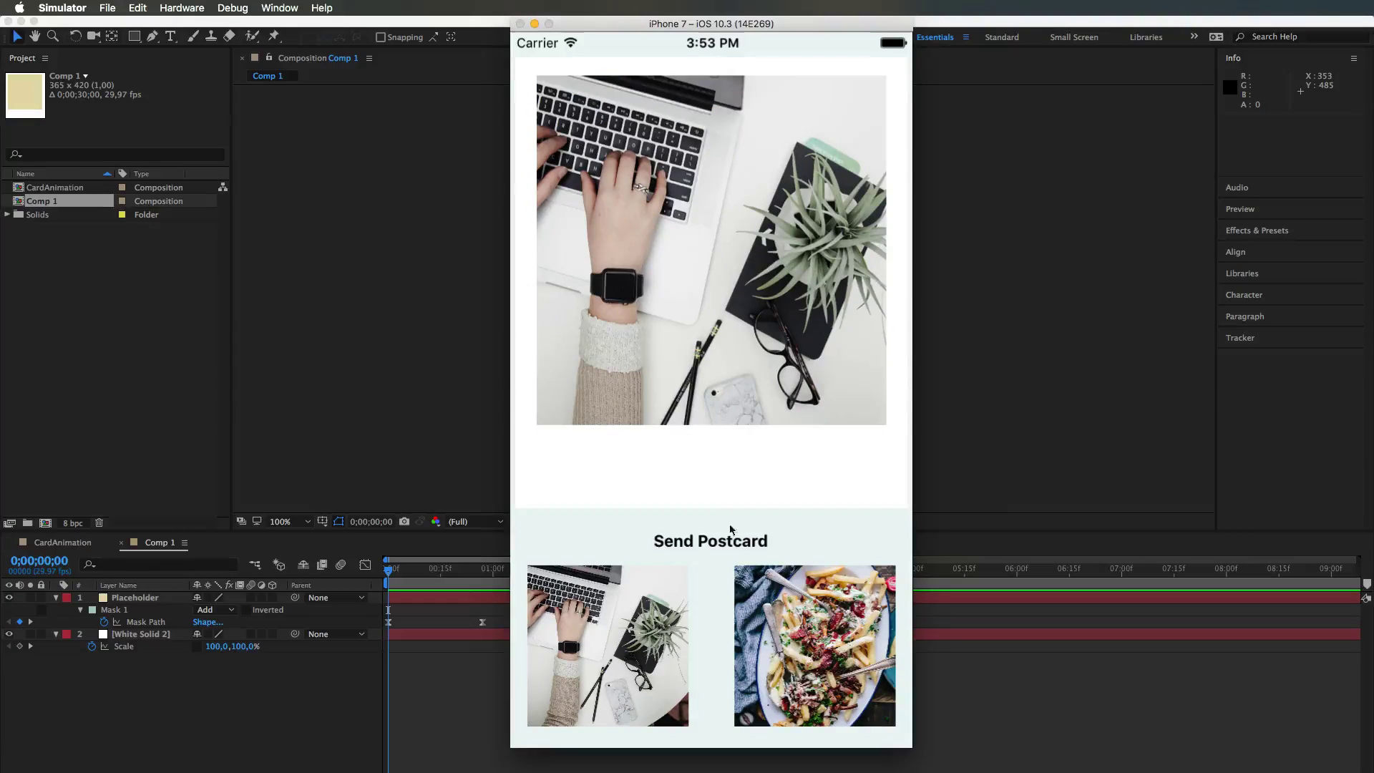
left_click(719, 546)
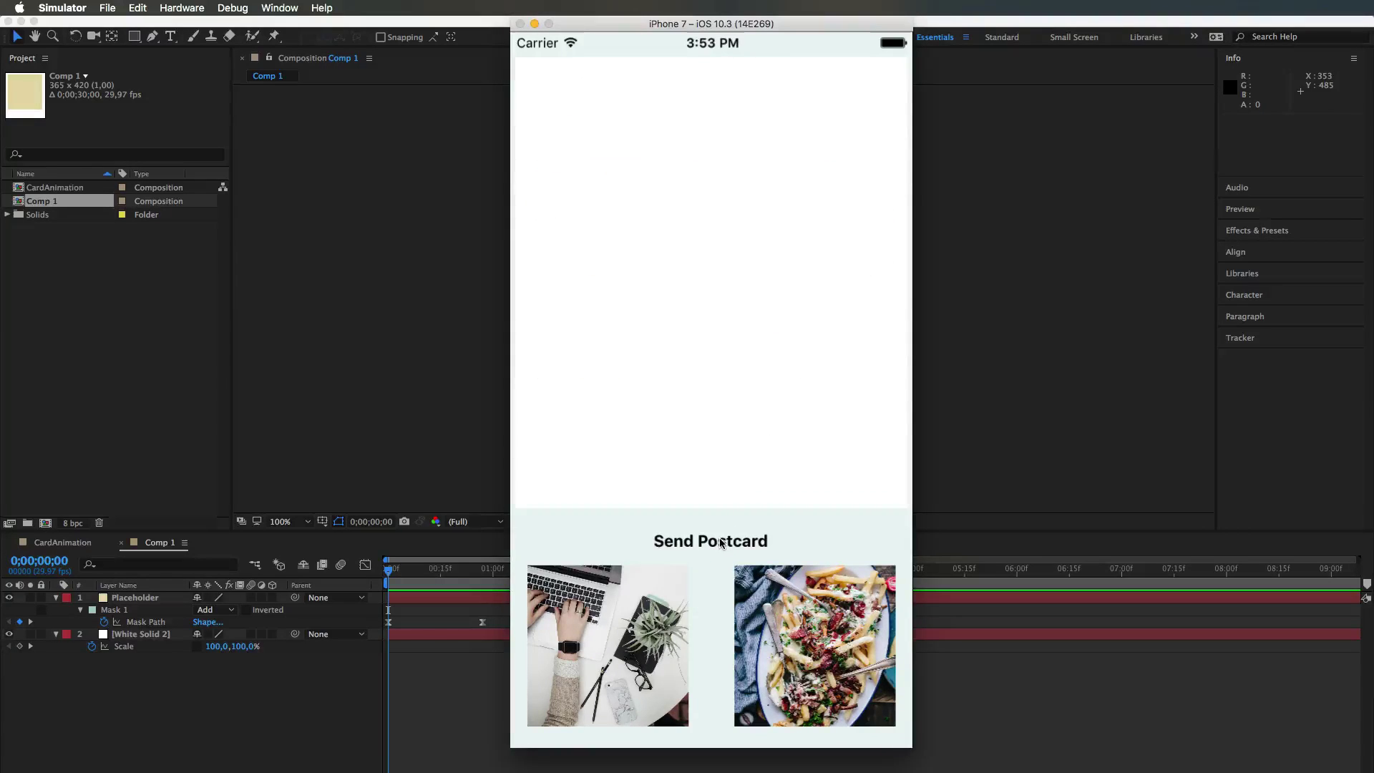
left_click(994, 644)
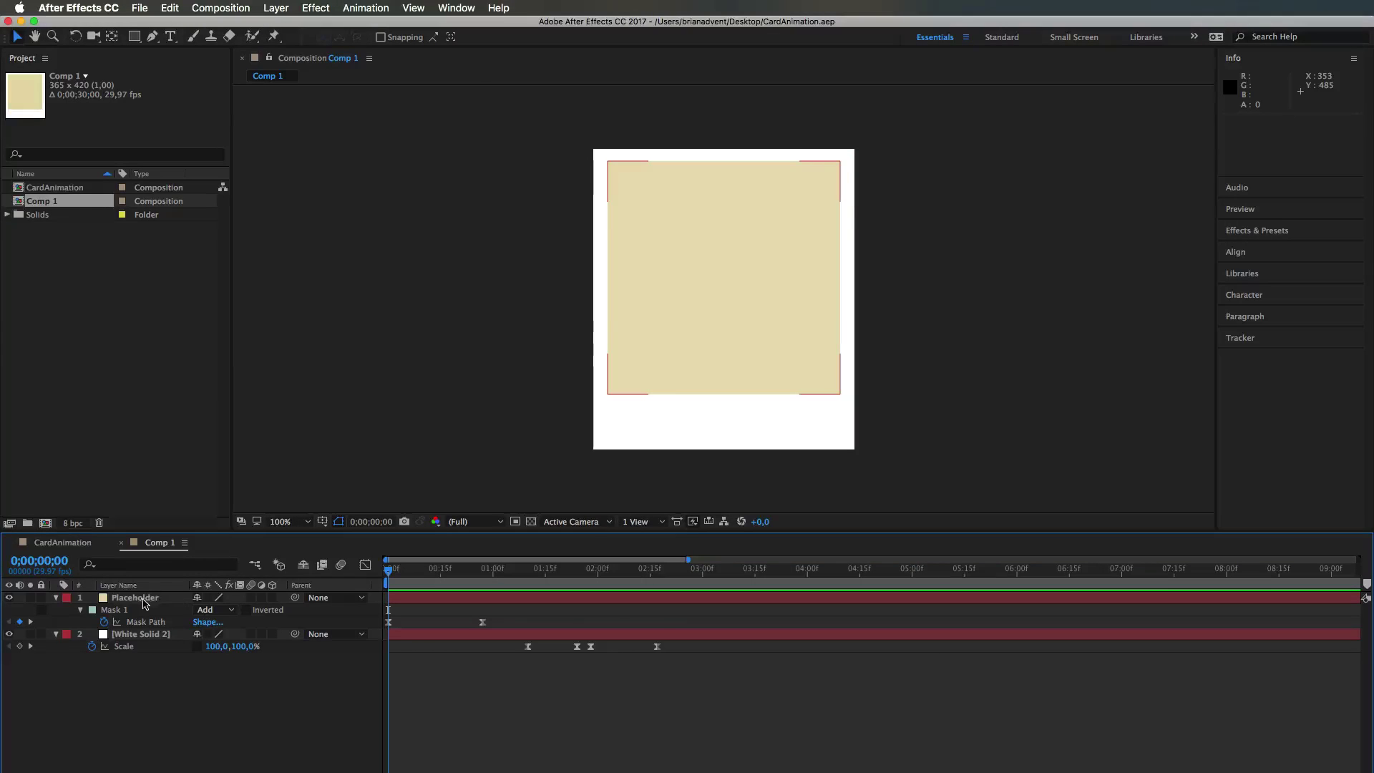
left_click_drag(404, 571, 365, 585)
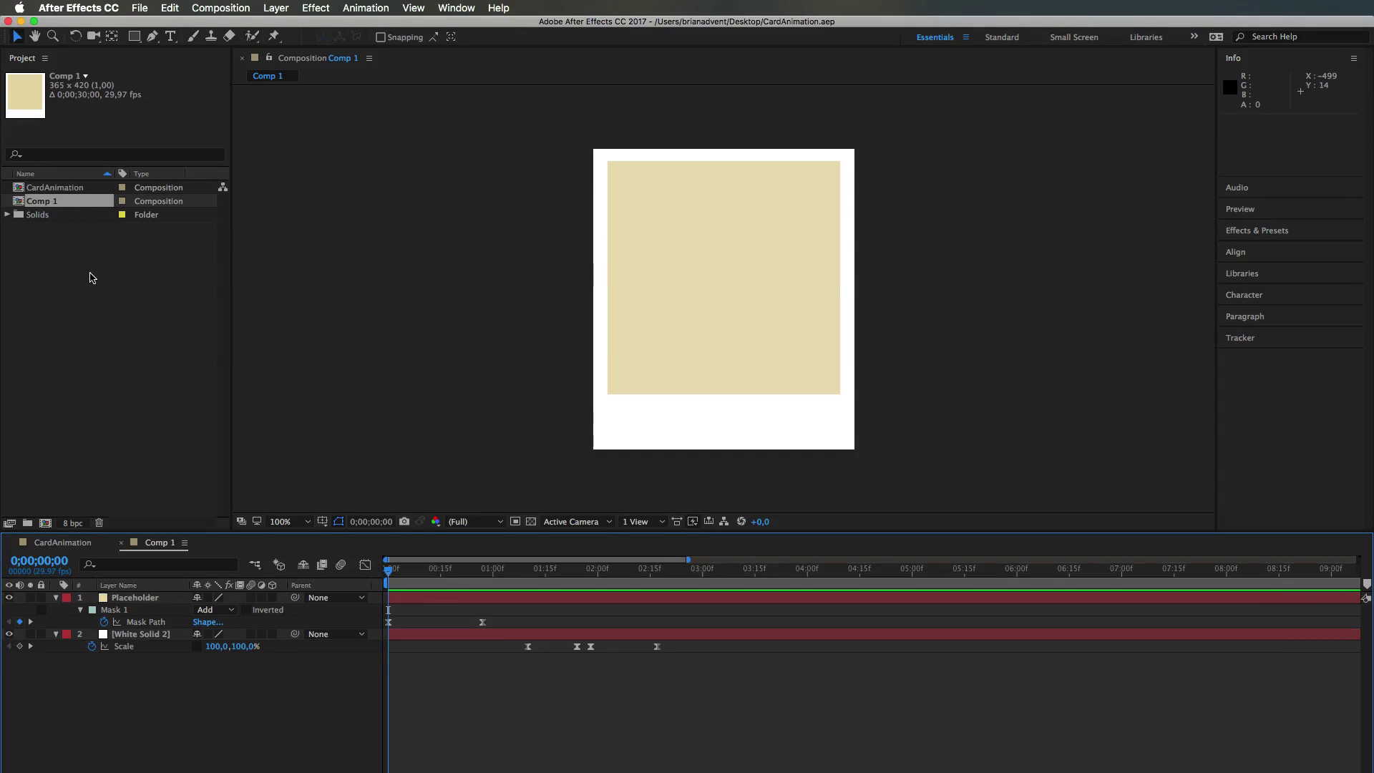
- Create a new 365×420 composition named 'Card' from the Project panel
right_click(90, 277)
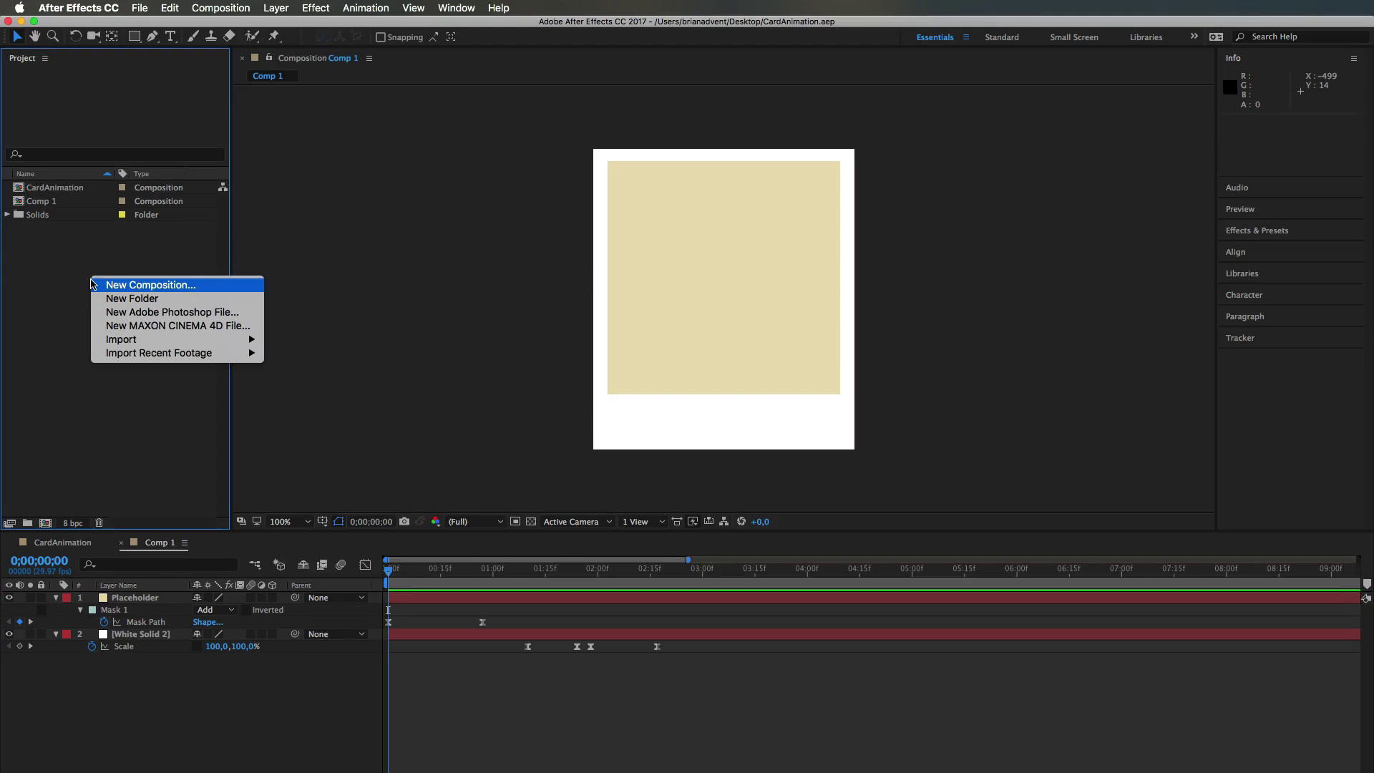
left_click(80, 266)
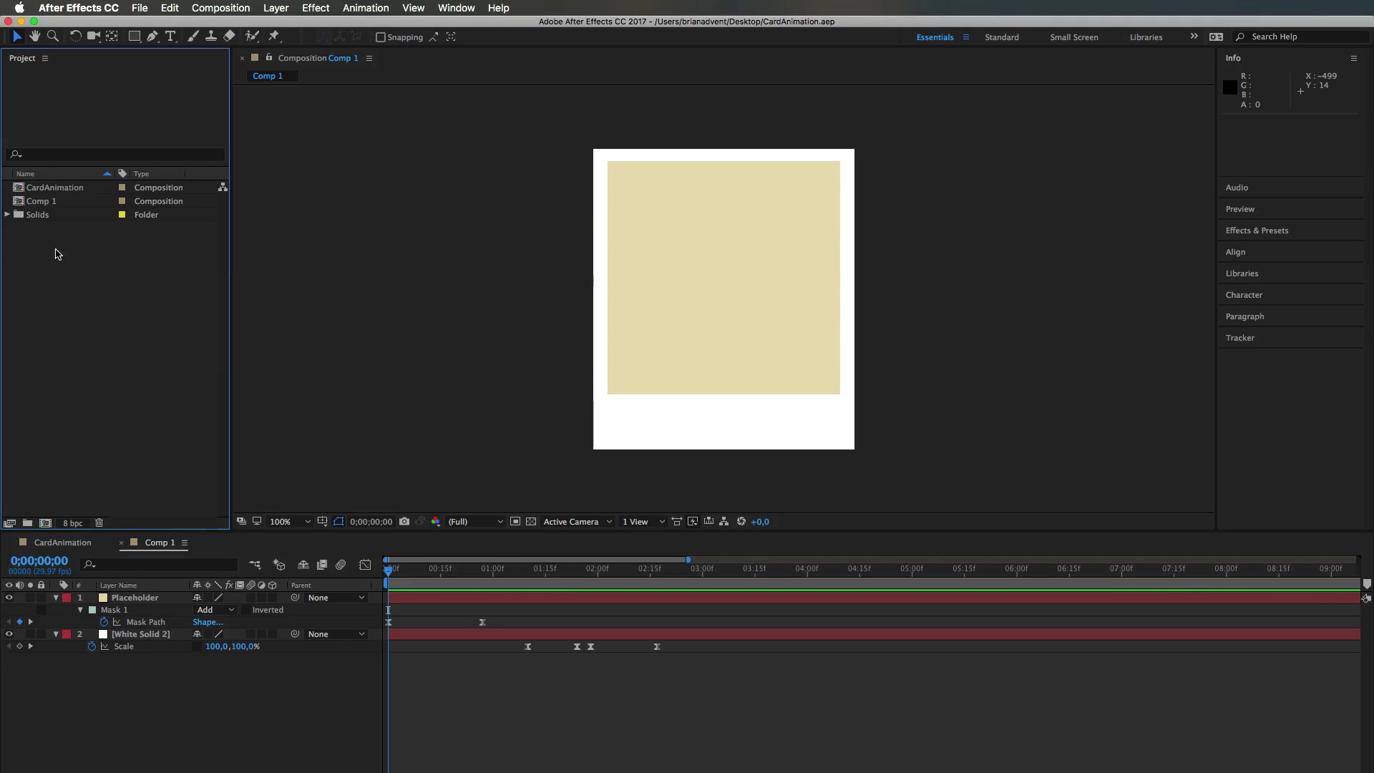
right_click(75, 264)
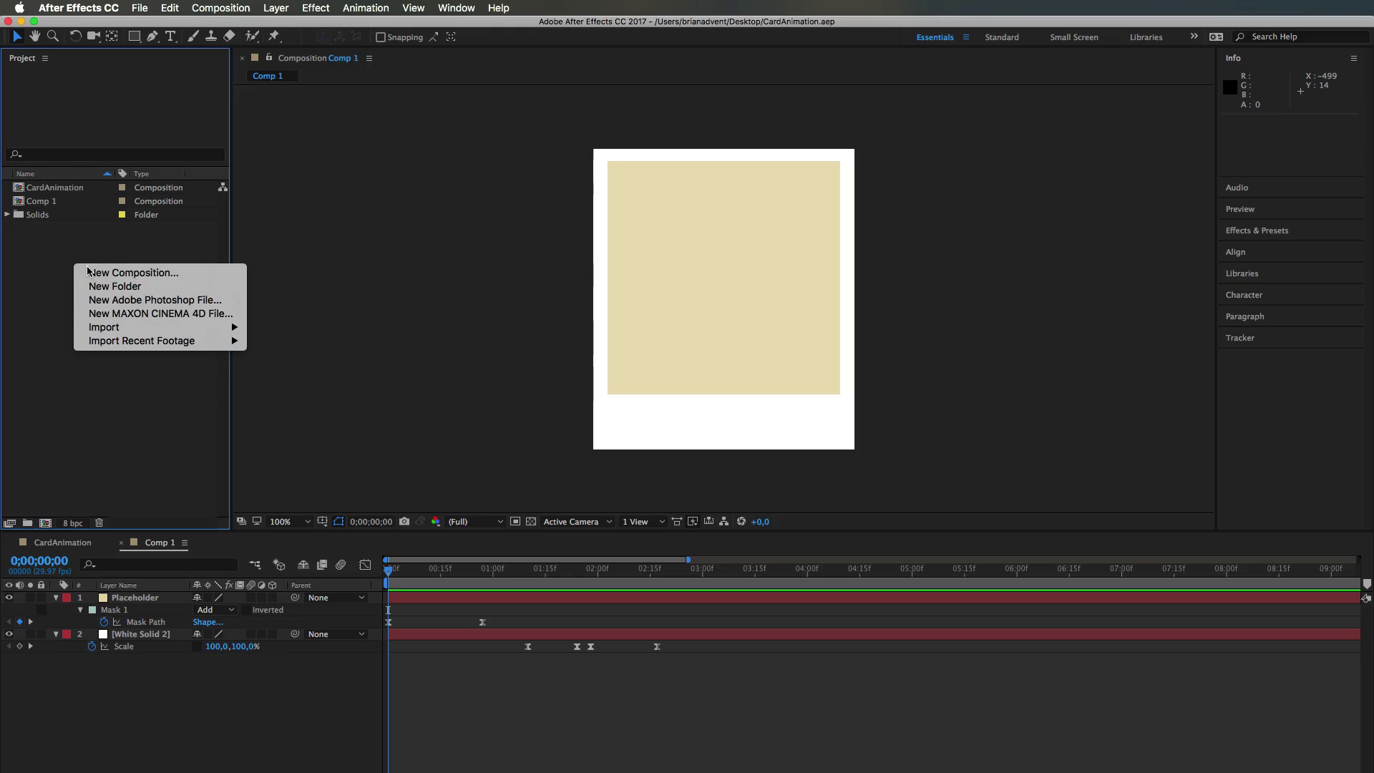
key("Return")
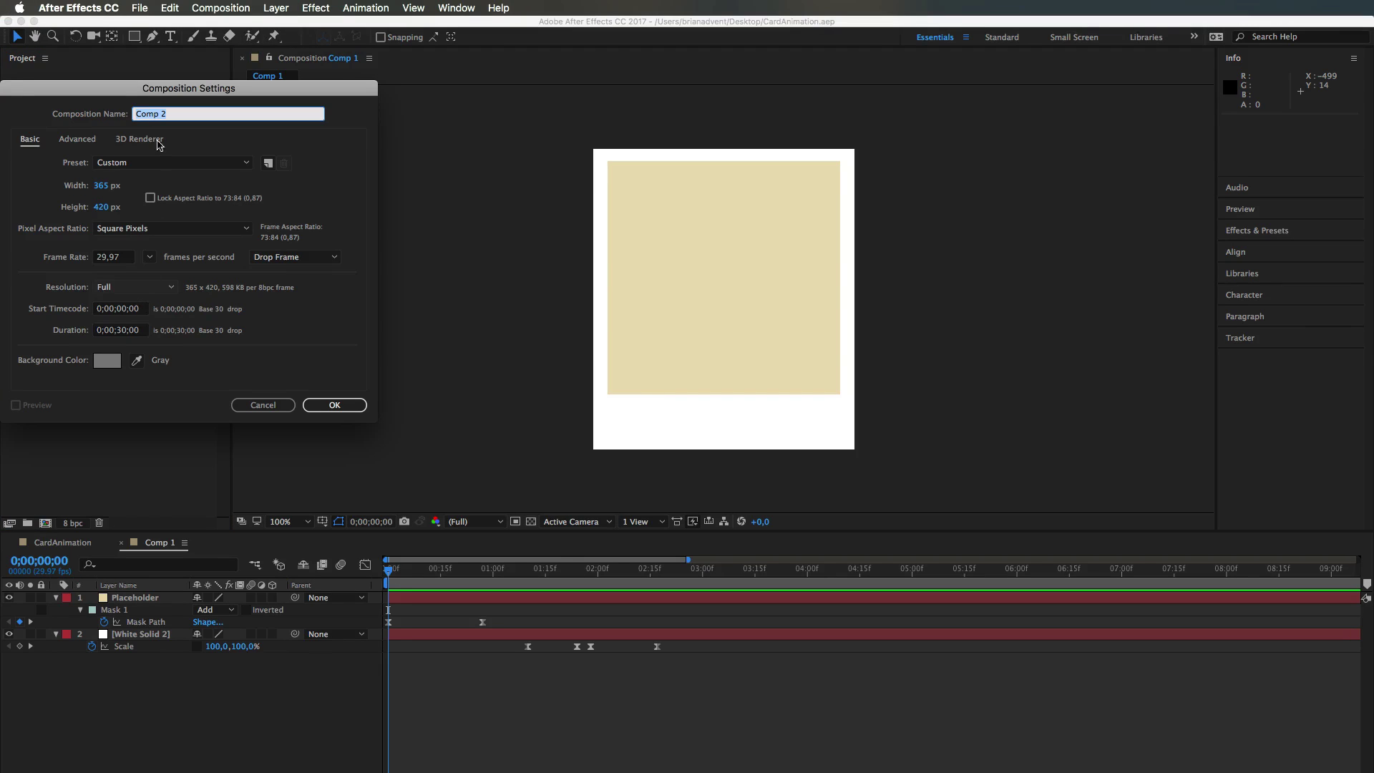
type("Card")
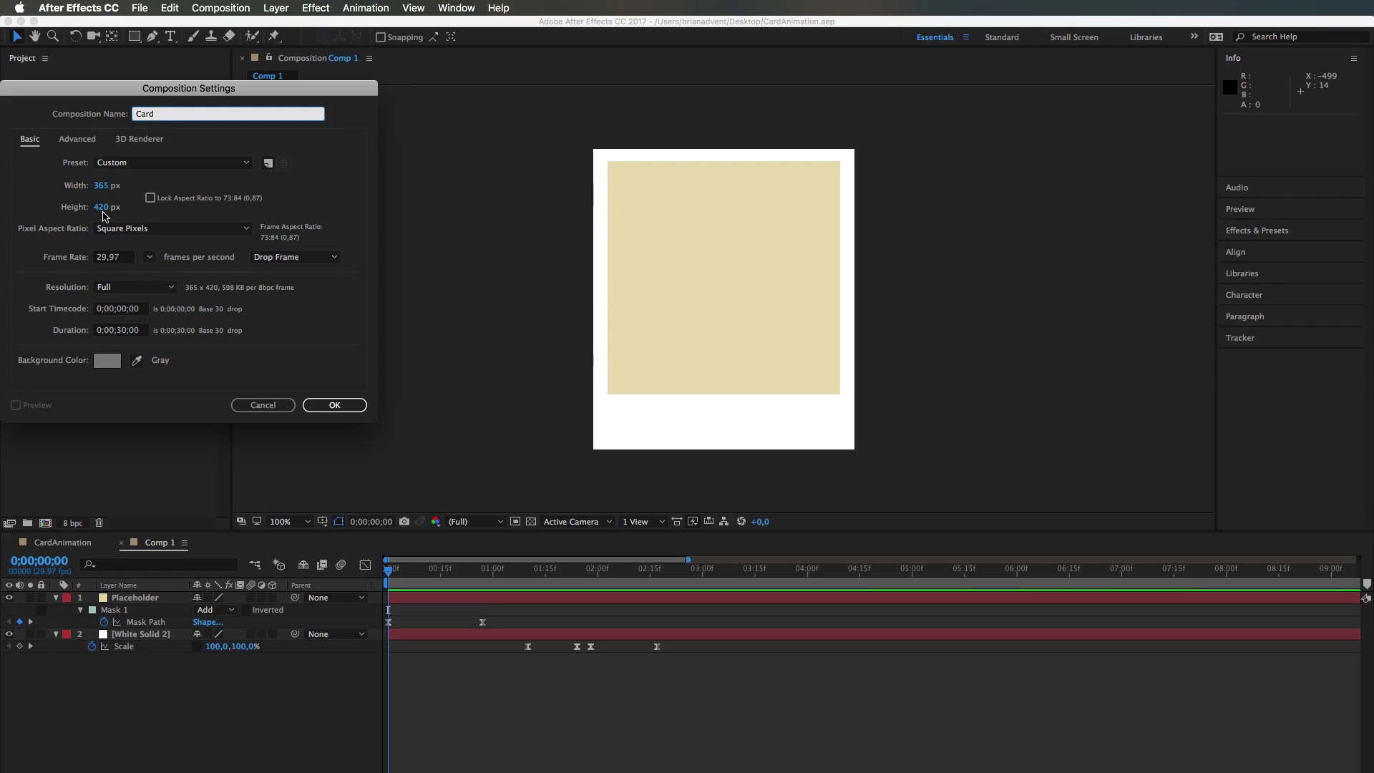
left_click(346, 406)
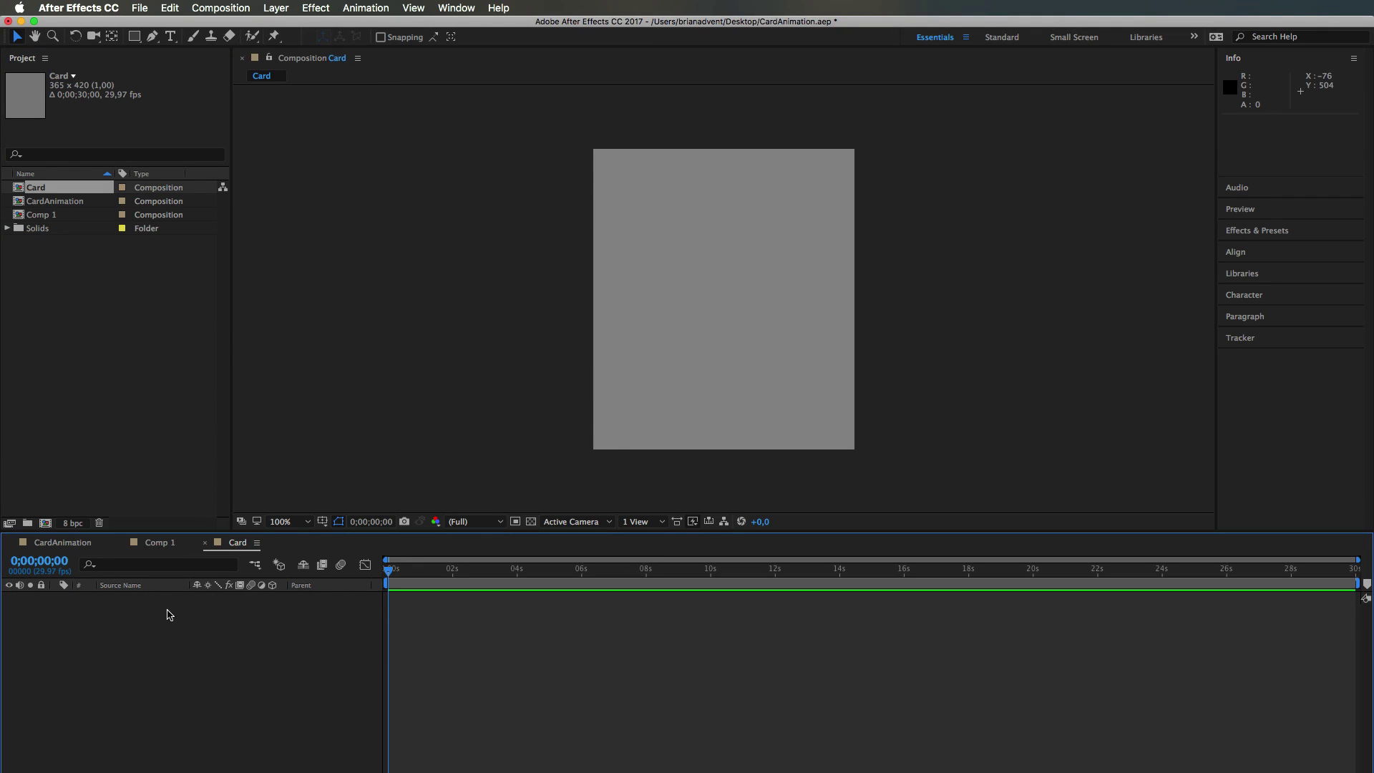
- Add a white (ffffff) full-size solid layer named 'Background' to the Card composition
right_click(116, 630)
mouse_move(118, 635)
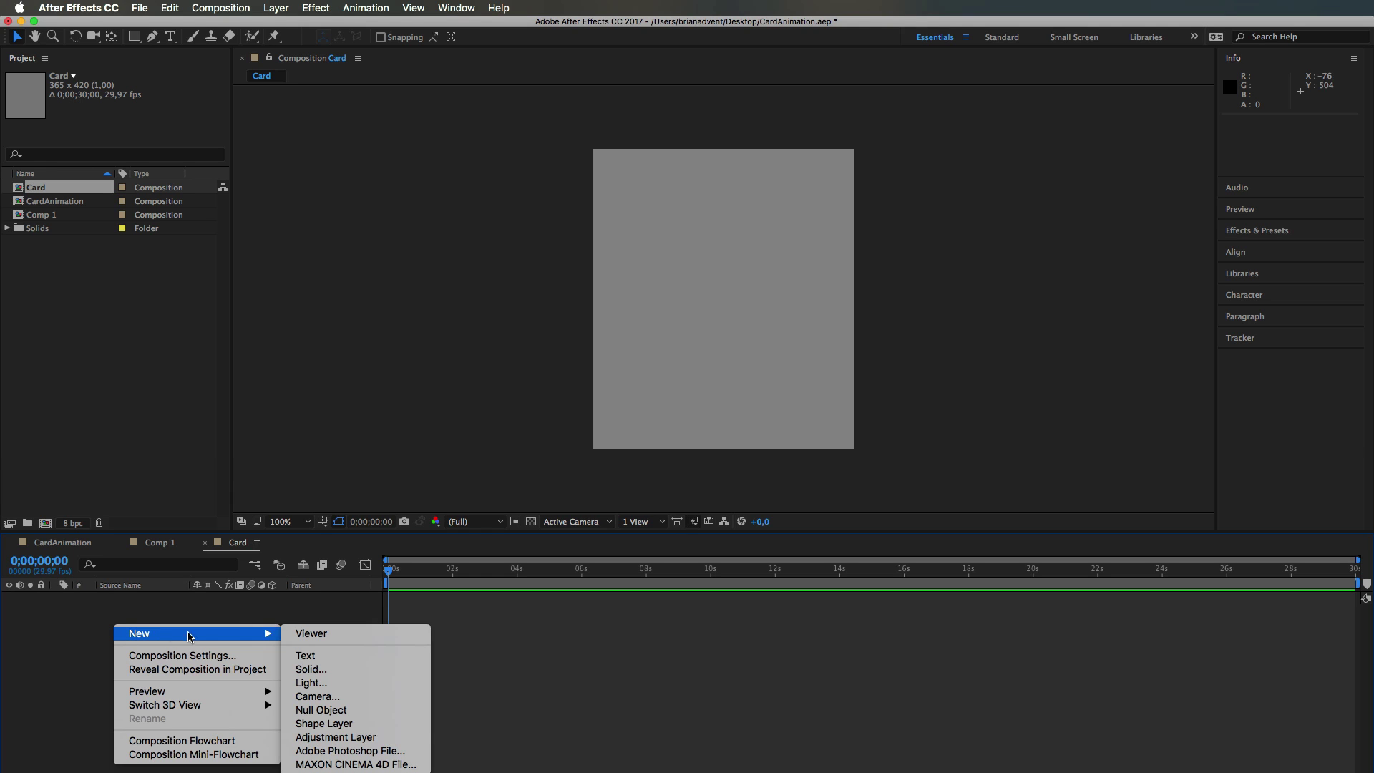
left_click(319, 670)
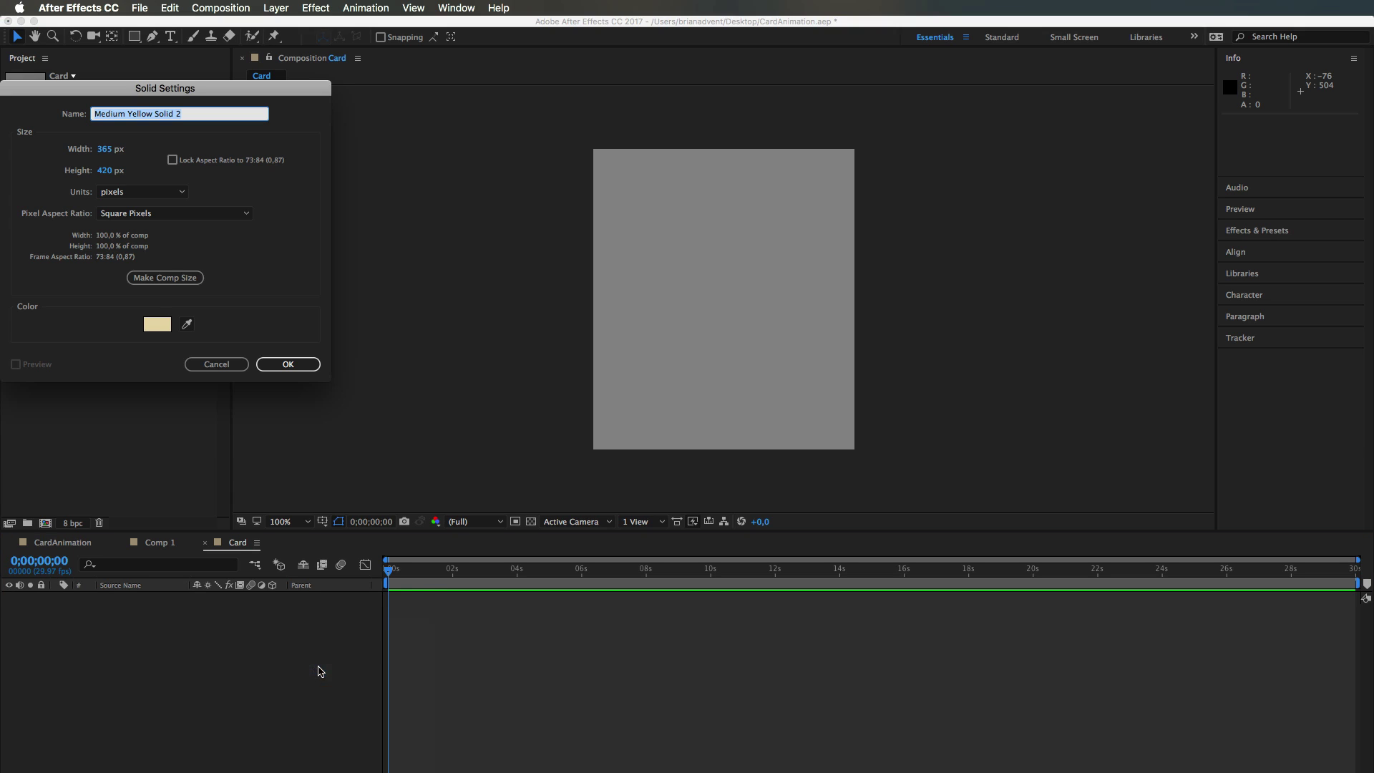
left_click(158, 326)
type("ffffff")
left_click(322, 114)
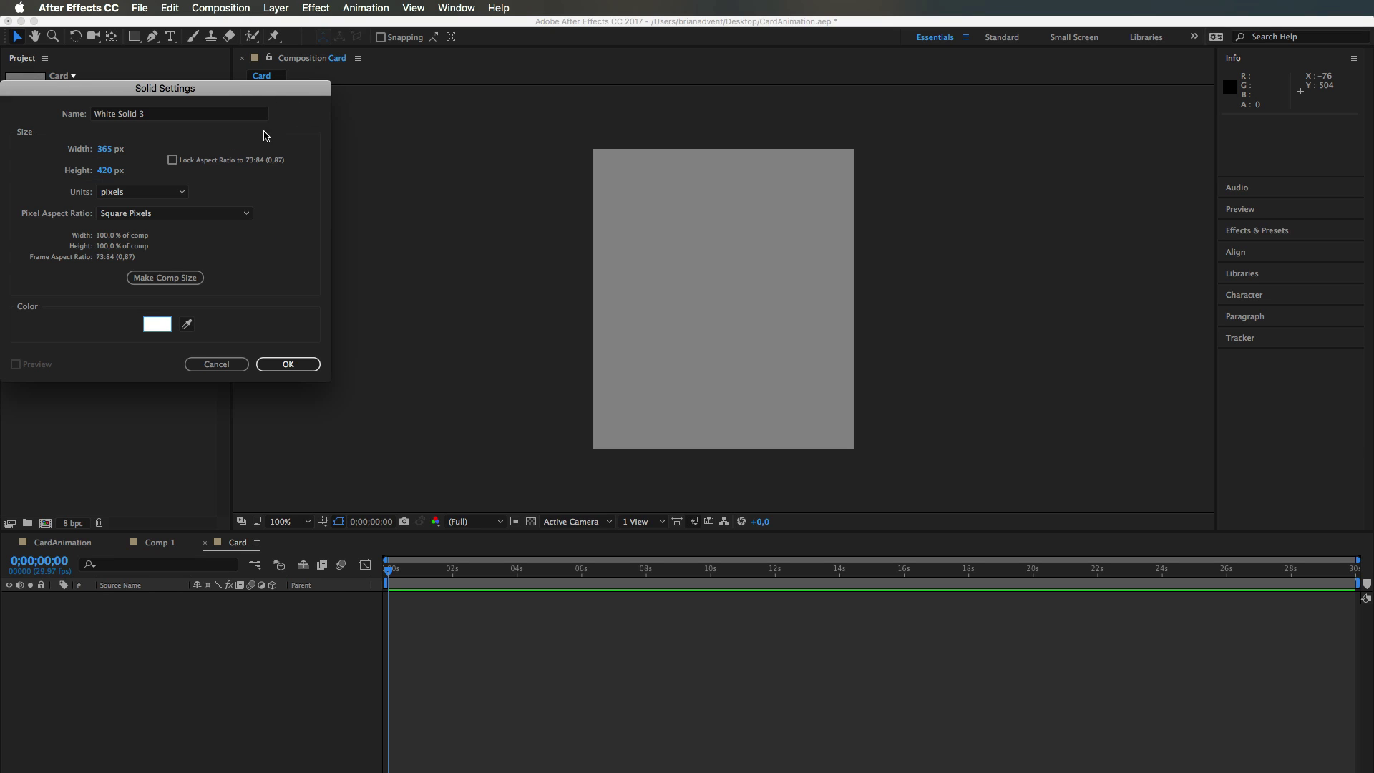
left_click(158, 118)
type("Background")
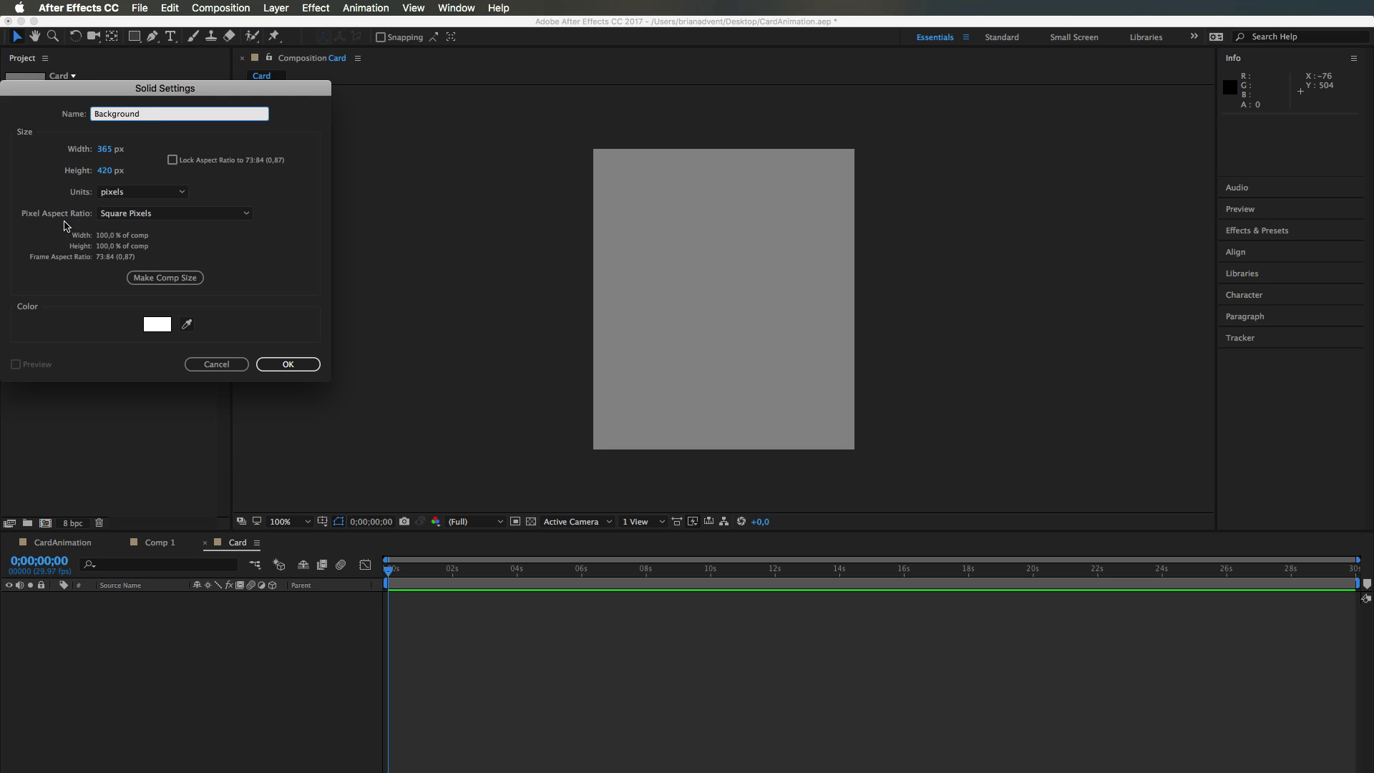
left_click(288, 364)
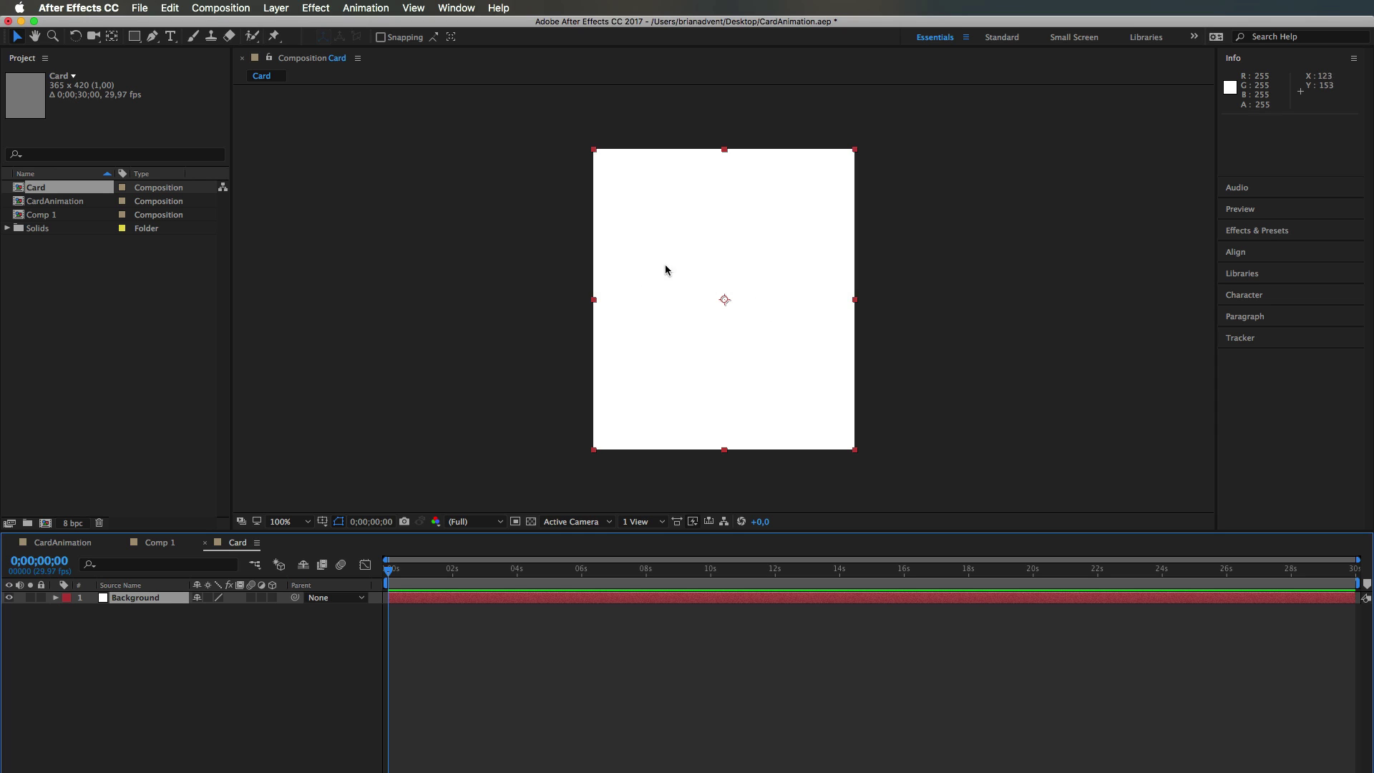
left_click(181, 635)
- Add a tan D3C88F solid named 'Placeholder' above the Background layer
right_click(206, 639)
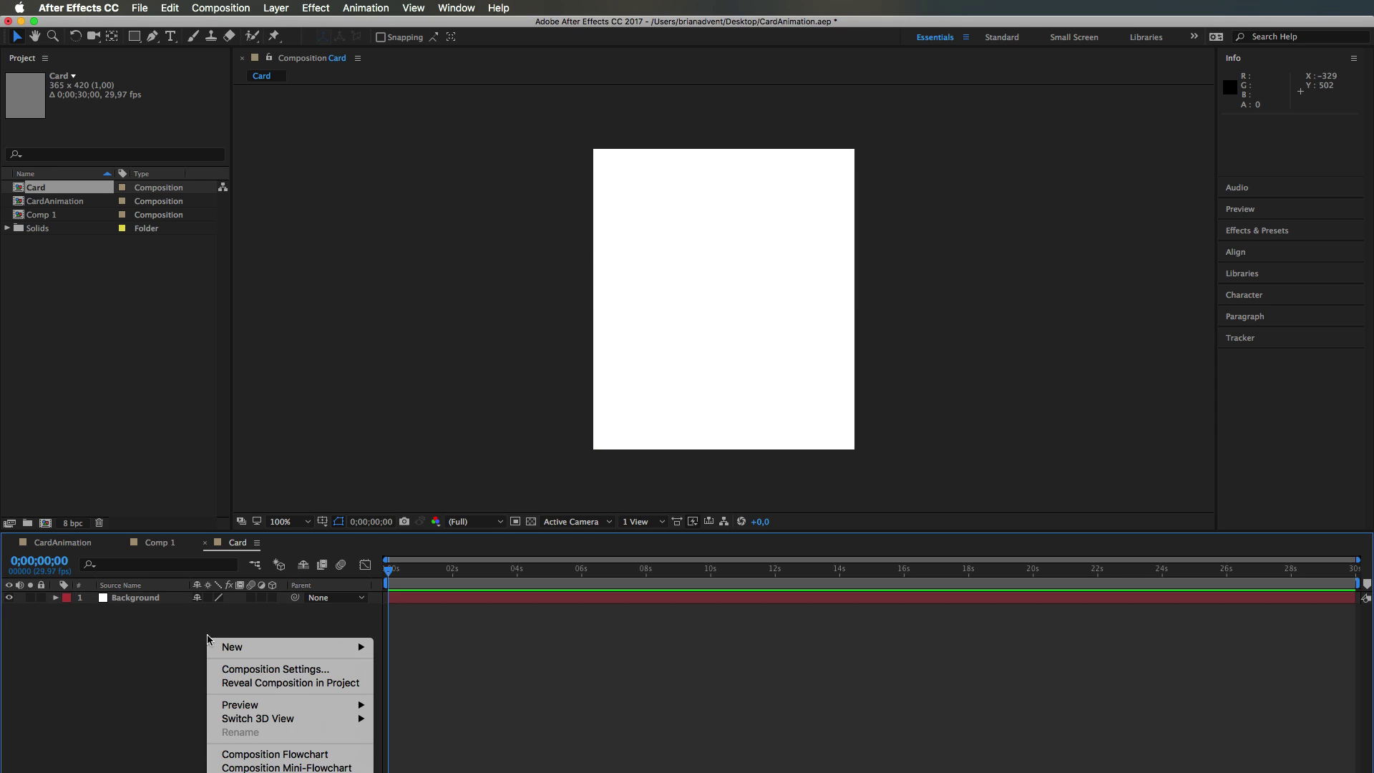
mouse_move(356, 647)
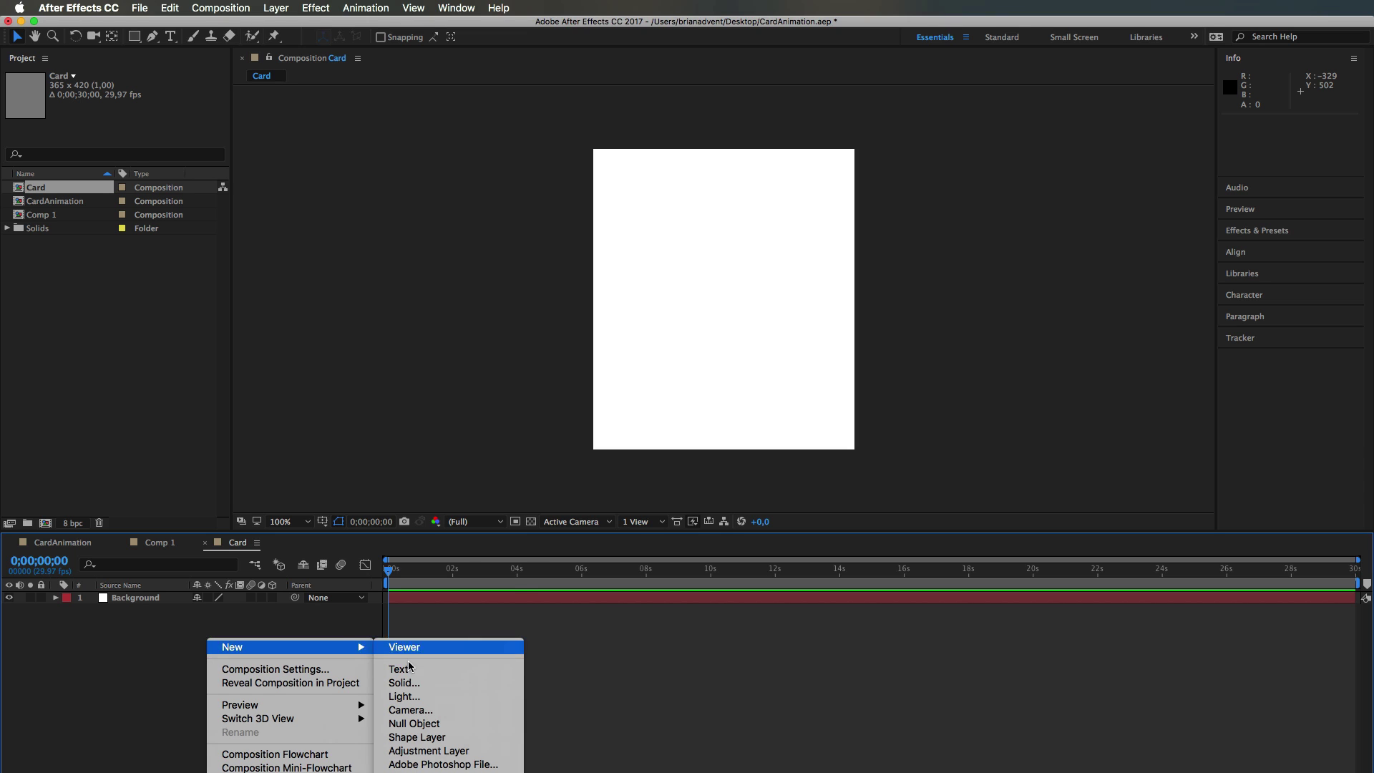
left_click(421, 682)
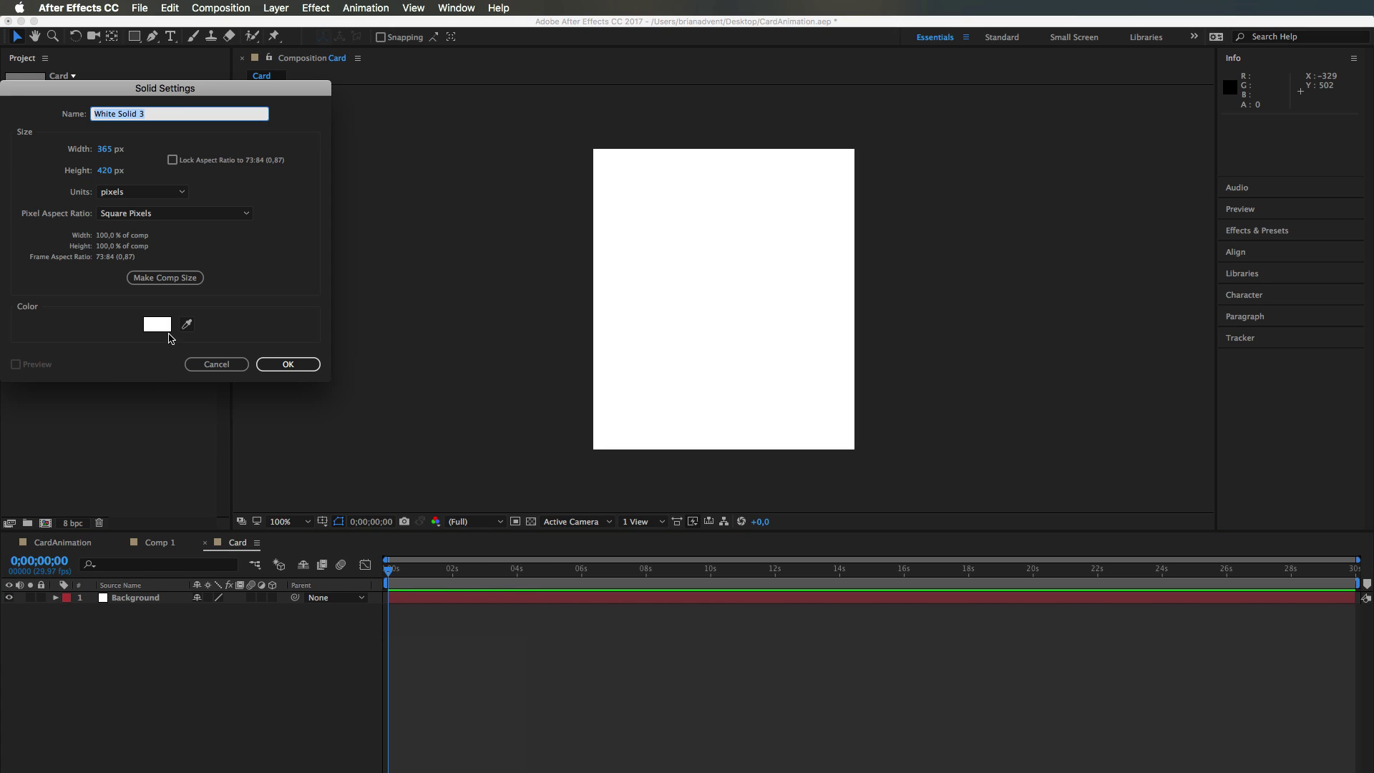
left_click(170, 330)
mouse_move(166, 158)
left_mouse_down()
mouse_move(175, 176)
mouse_move(53, 155)
left_mouse_up()
left_click_drag(214, 277, 213, 266)
left_click_drag(29, 139, 73, 141)
left_click(329, 113)
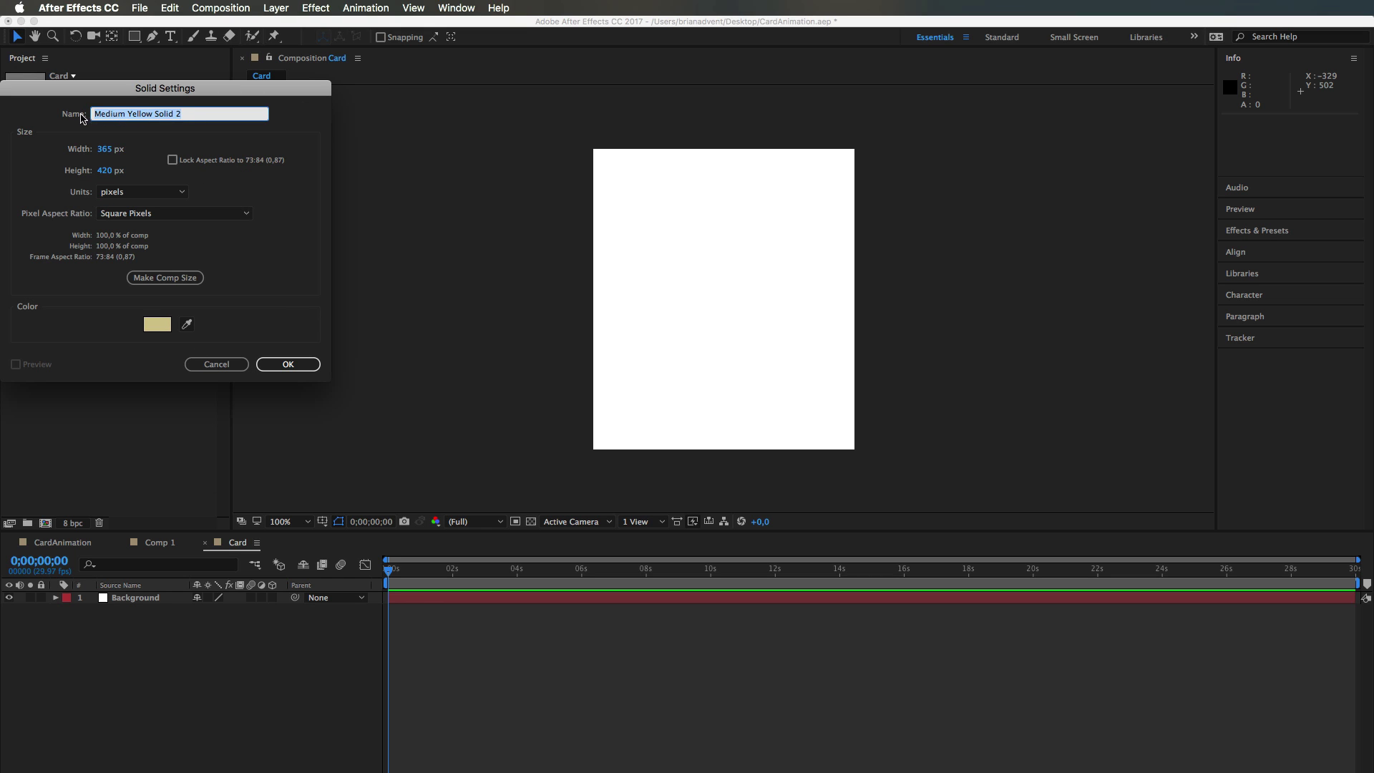
type("Placeholder")
left_click(287, 363)
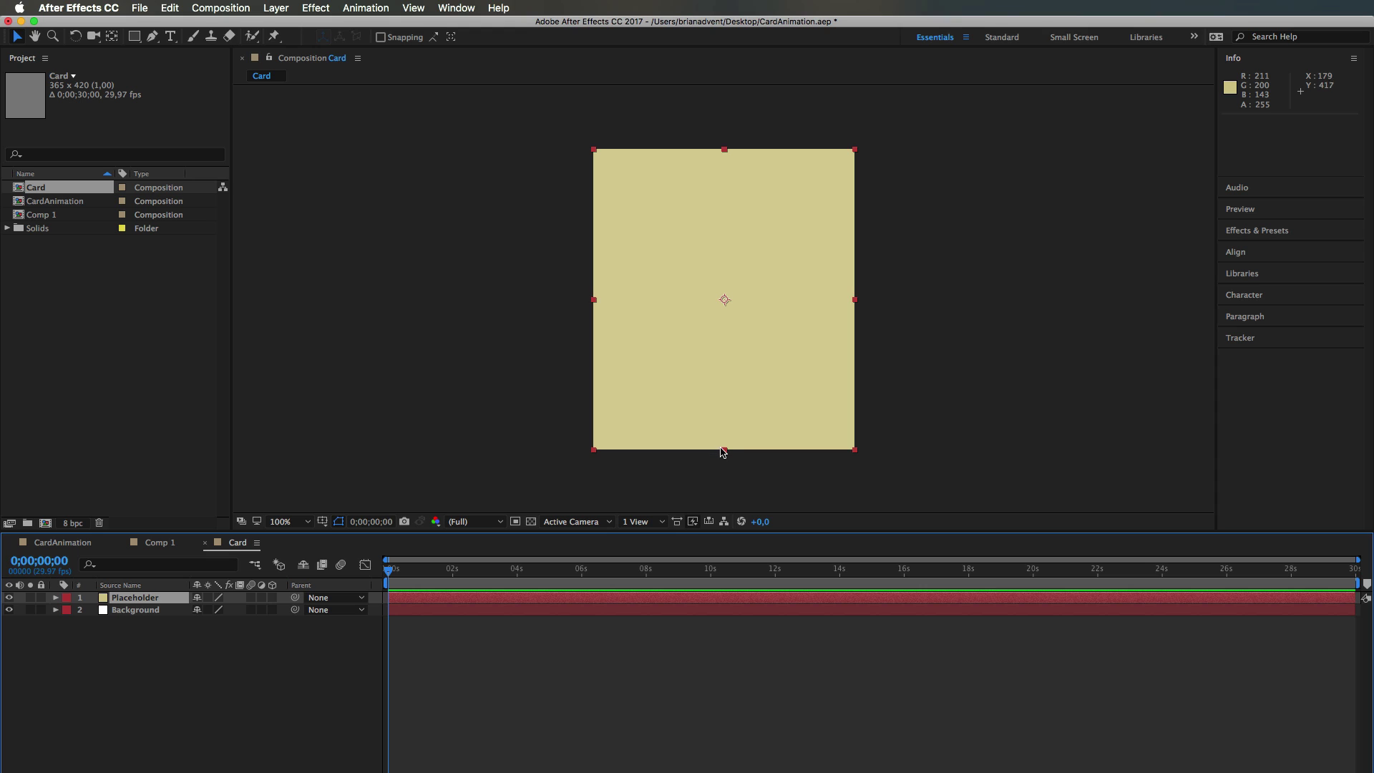
- Scale the Placeholder to about 90% × 76% and nudge it upward, leaving white margins
left_click_drag(724, 450, 723, 414)
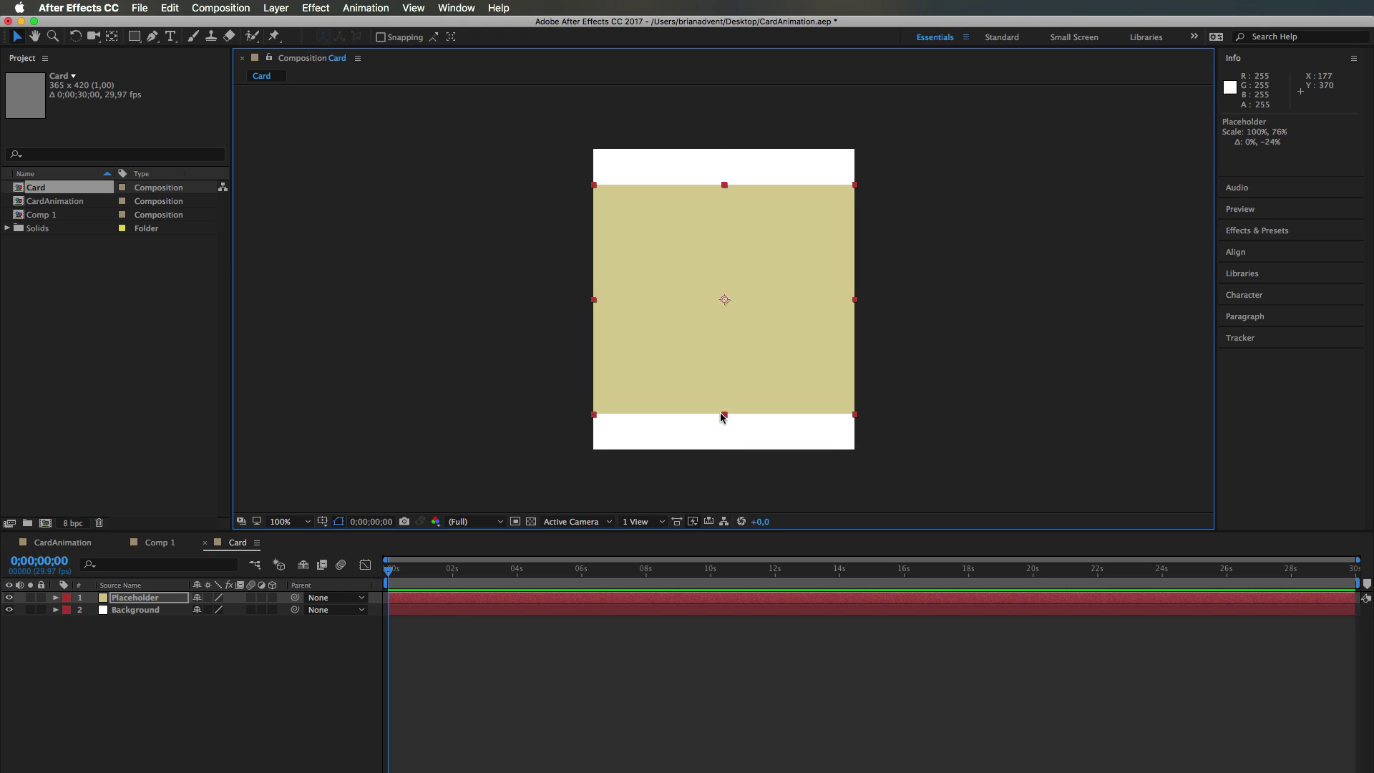
key("shift+Up")
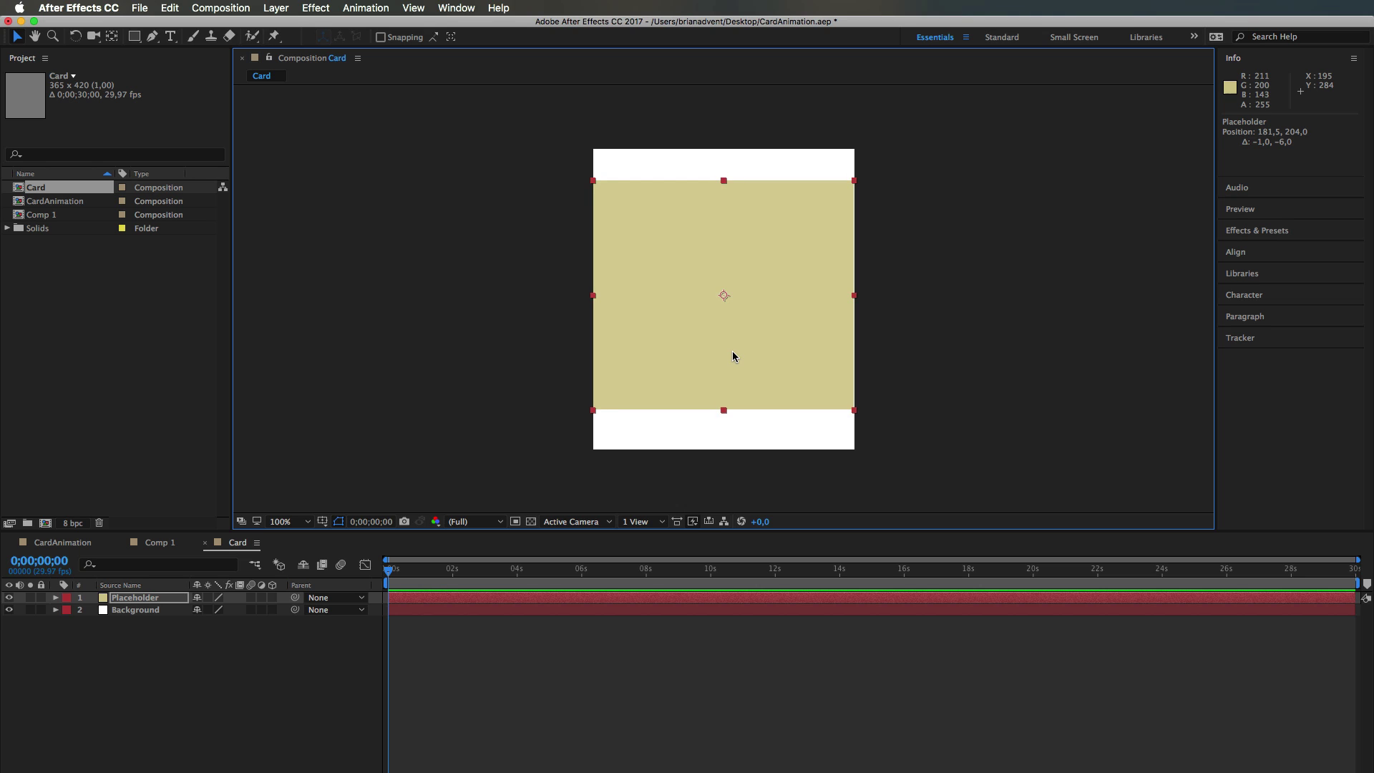
key("shift+Up")
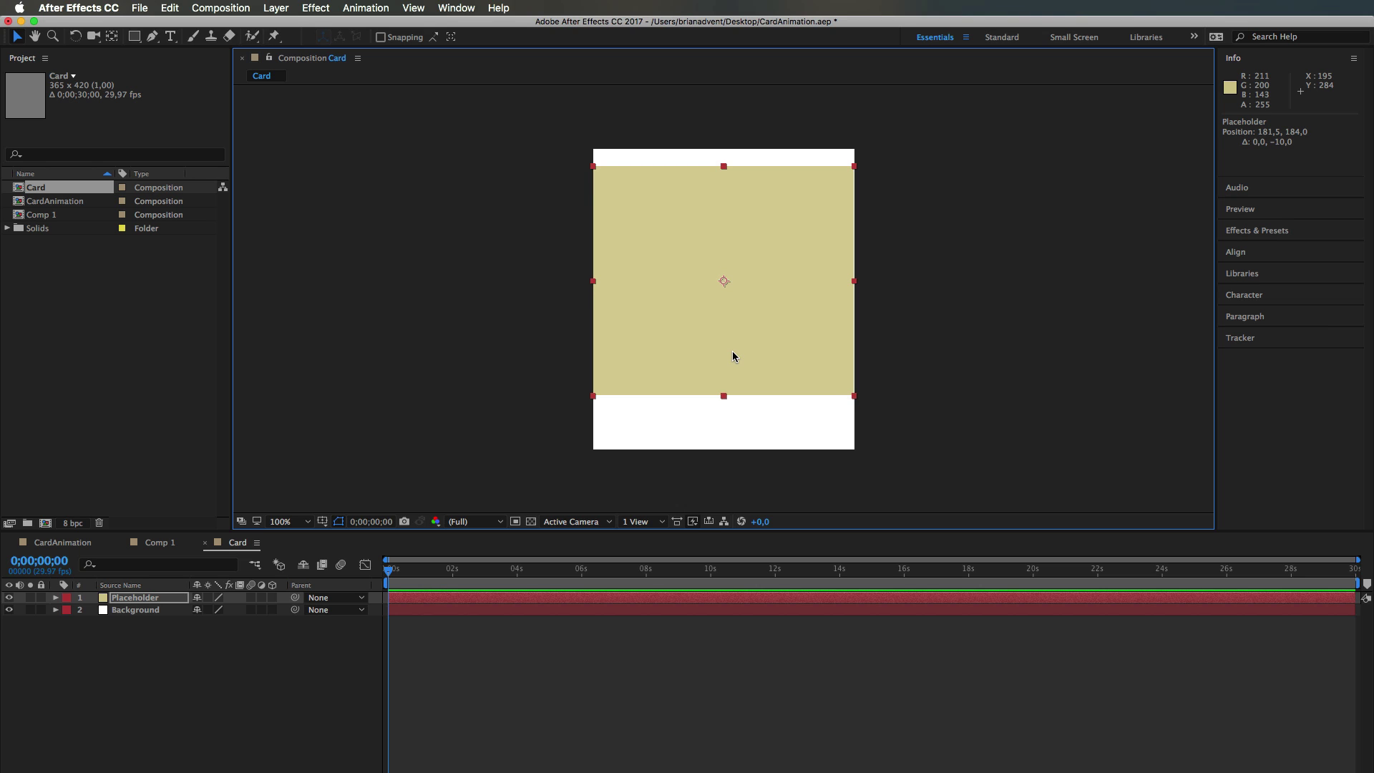
key("Right")
key("Up")
key("Up")
key("Up")
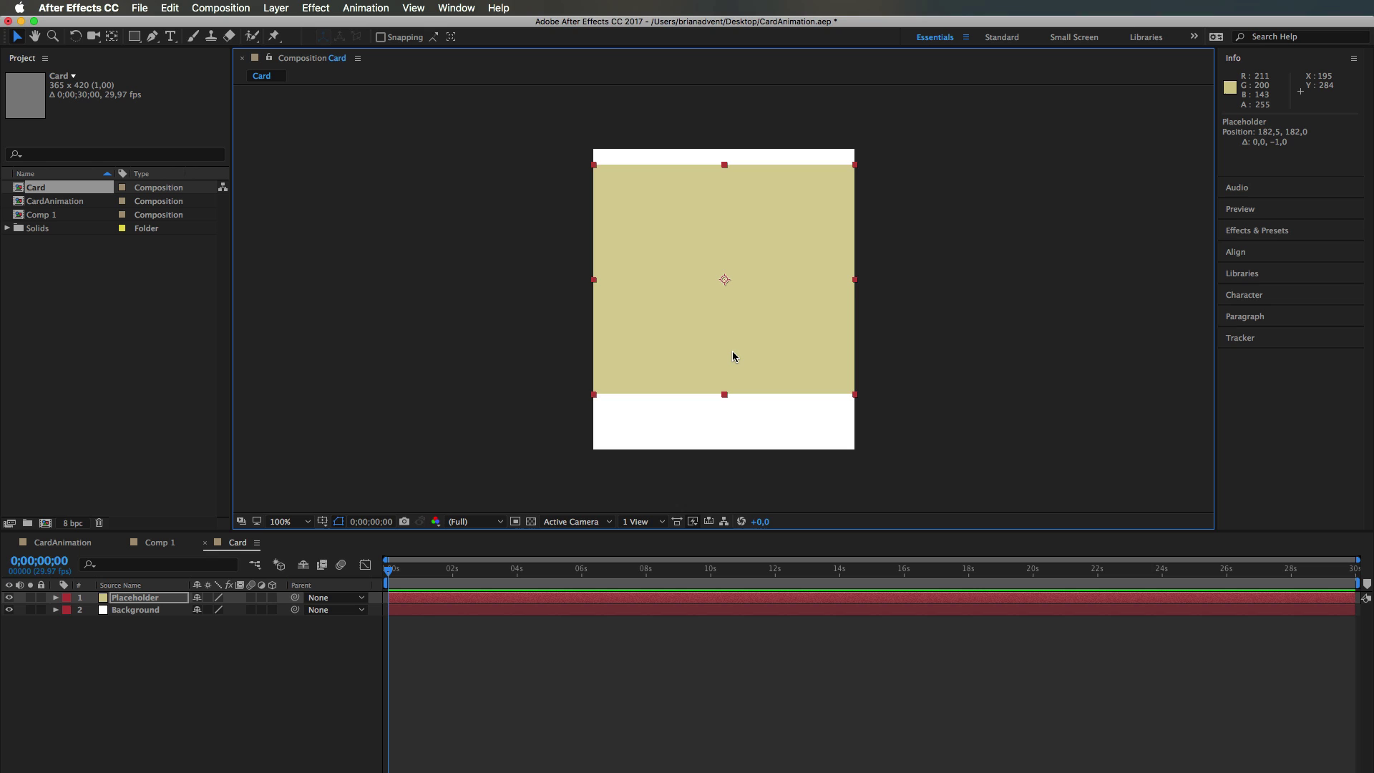
left_click_drag(854, 279, 842, 284)
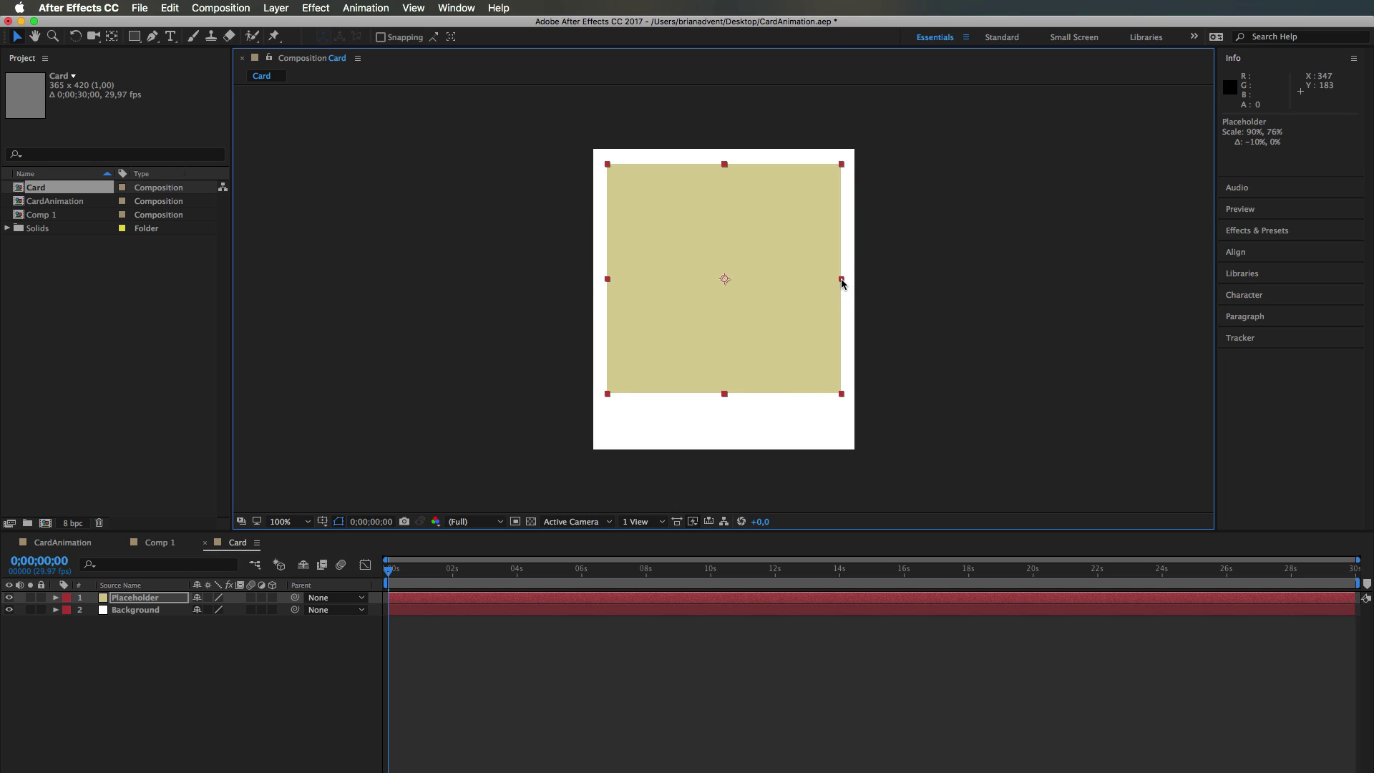
left_click(887, 289)
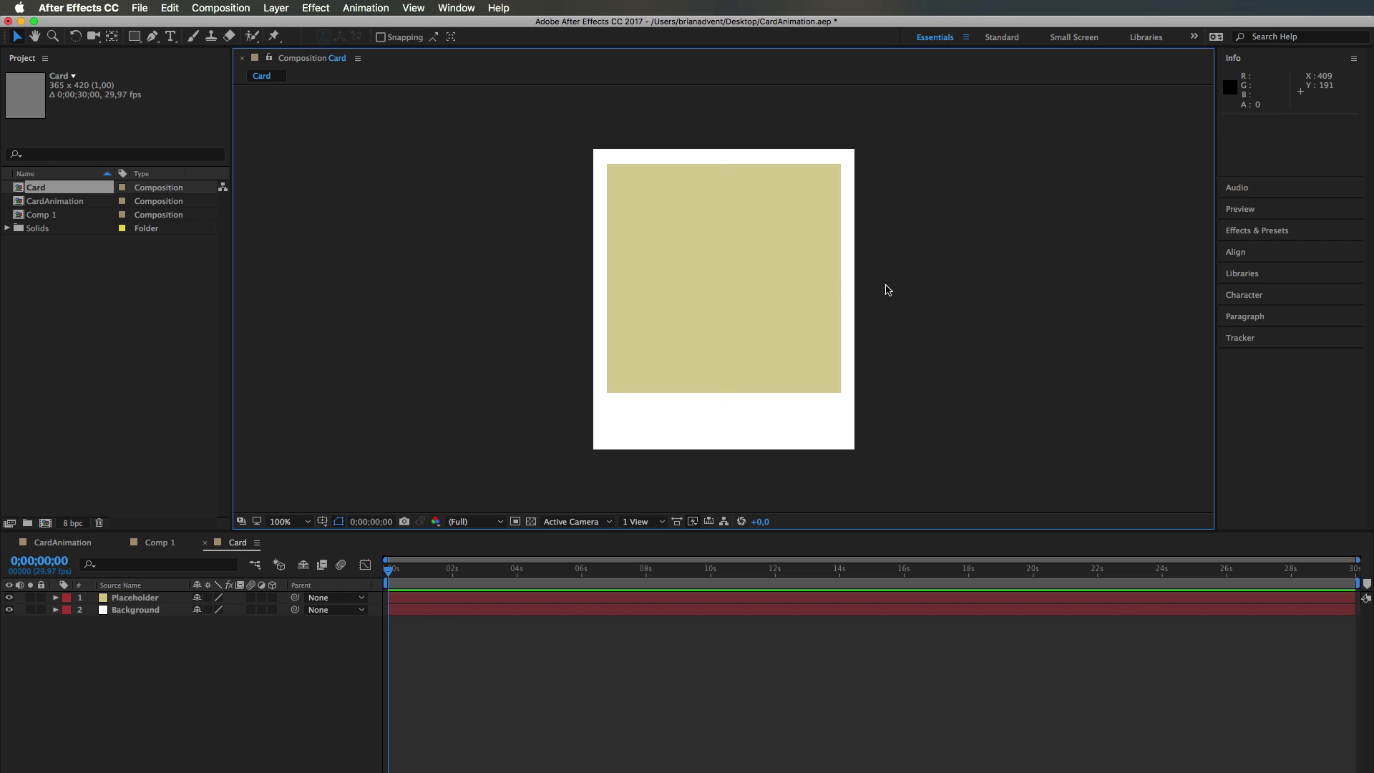
left_click(757, 283)
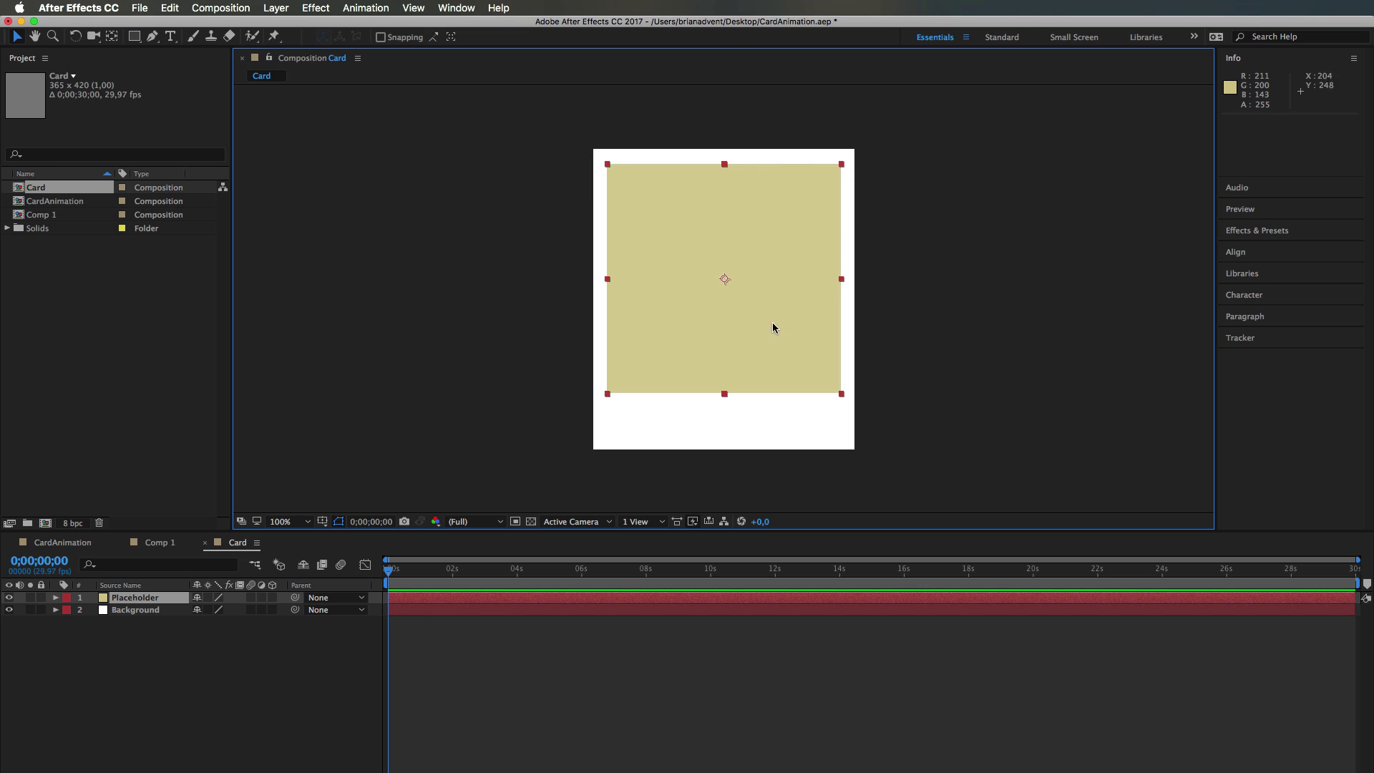
- Add Mask 1 to the Placeholder layer and set a Mask Path keyframe at 0s
left_click(285, 8)
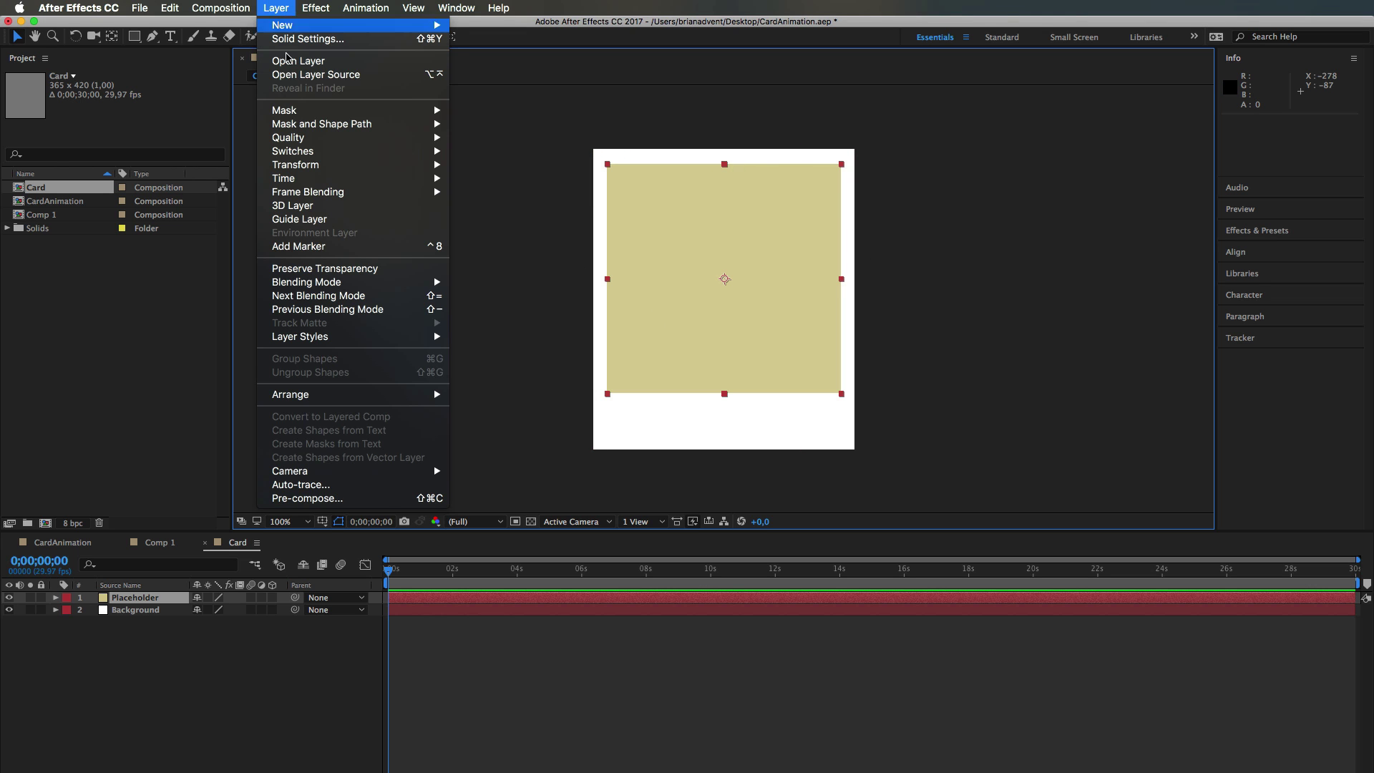
mouse_move(304, 112)
left_click(489, 111)
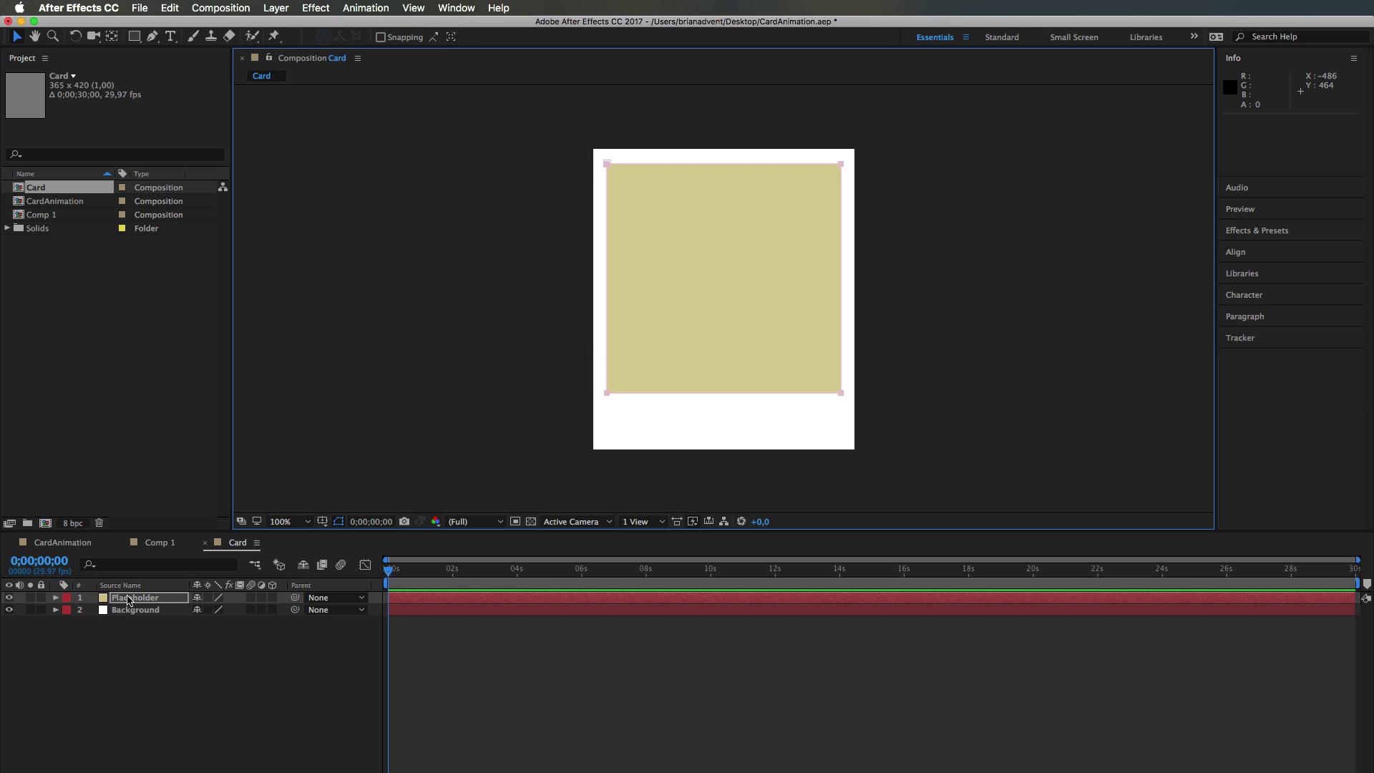
key("m")
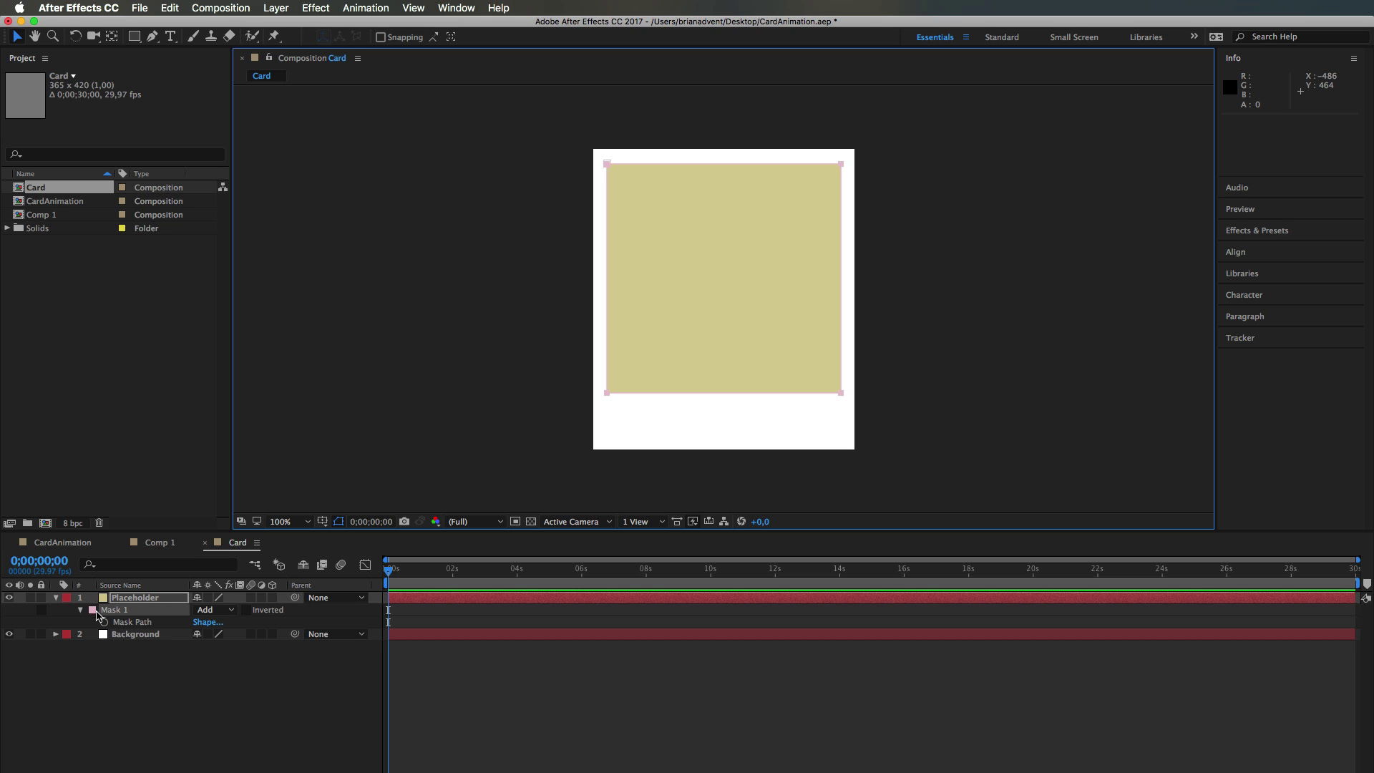
left_click(133, 622)
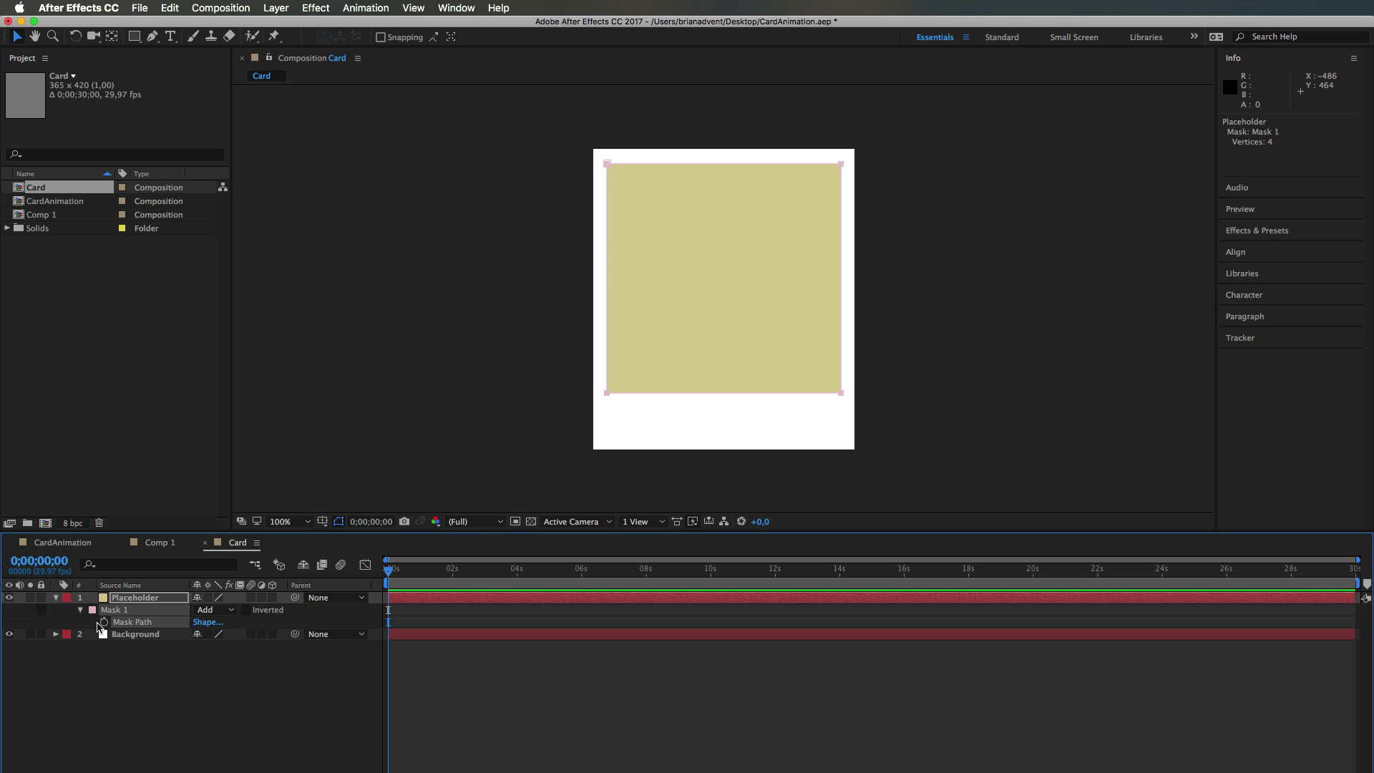
left_click(104, 622)
- Try moving the mask upward with free transform, undo it, and move the time to nearly one second
key("super+t")
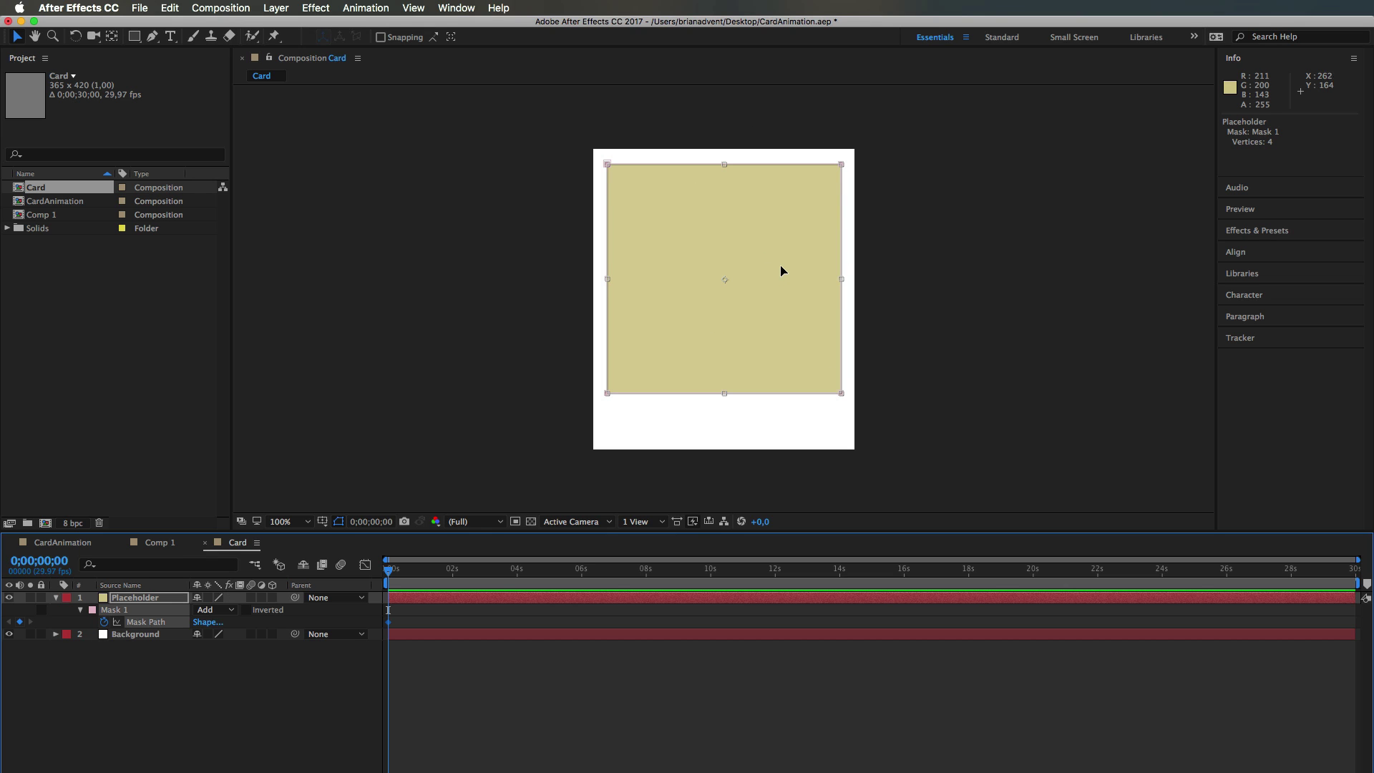
key("Up")
key("Up")
key("Up")
key("Up")
key("Up")
key("Up")
key("Up")
key("Up")
key("Up")
key("Up")
key("Up")
key("Up")
key("Up")
key("Up")
key("Up")
key("Up")
key("Up")
key("Up")
key("Up")
key("Up")
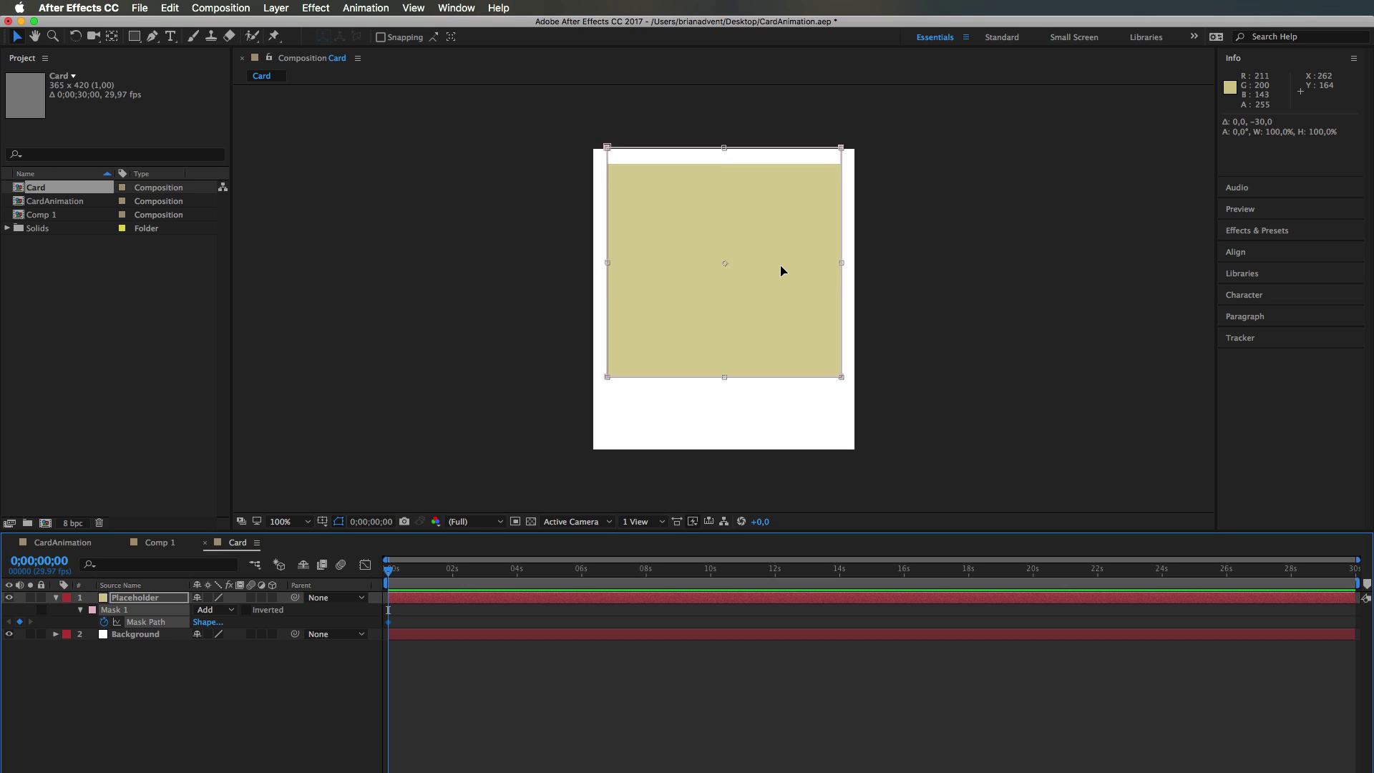
key("Up")
key("Up")
key("Up")
key("Up")
key("Up")
key("Up")
key("Up")
key("Up")
key("Up")
key("Up")
key("Up")
key("Up")
key("Up")
key("Up")
key("Up")
key("Up")
key("Up")
key("Up")
key("Up")
key("Up")
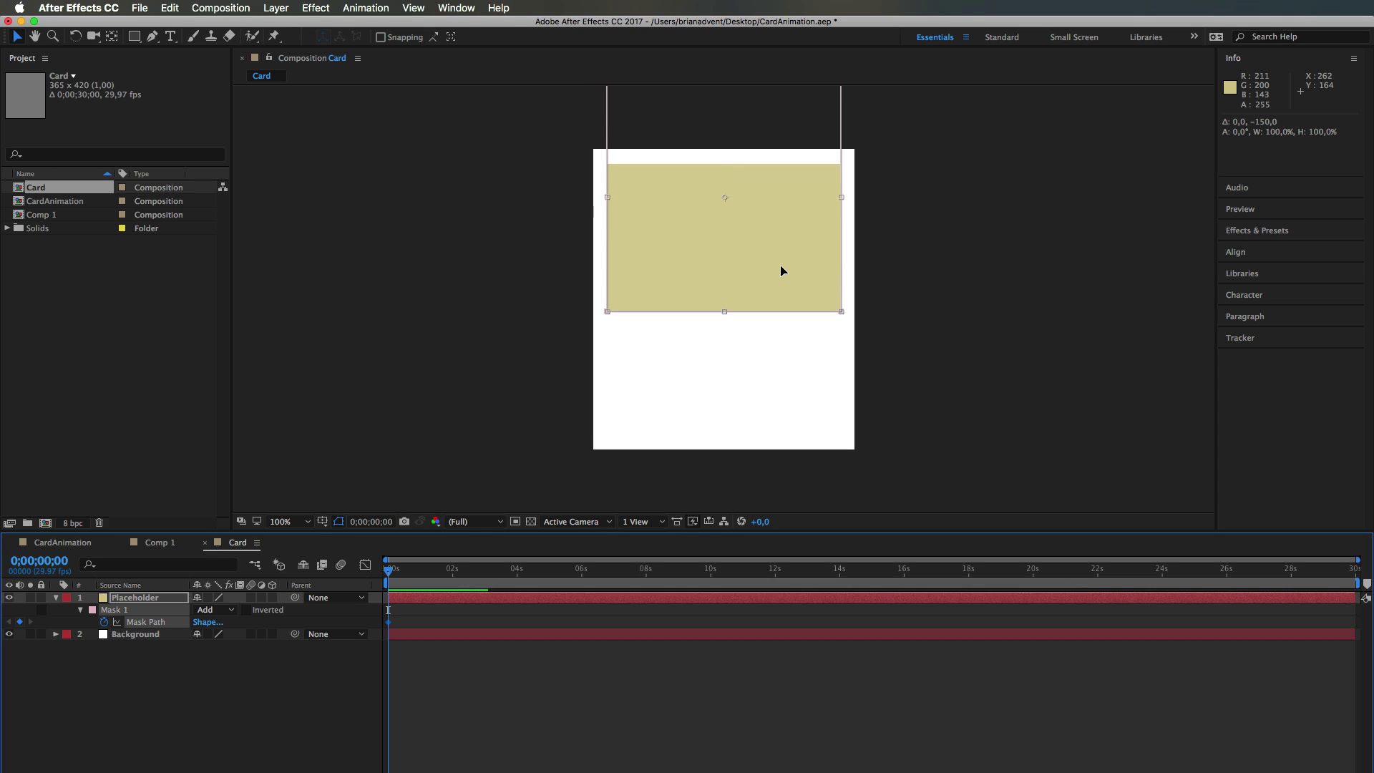
key("super+z")
key("super+z")
key("super+z")
key("super+z")
key("super+z")
key("super+z")
key("super+z")
key("super+z")
key("super+z")
key("super+z")
key("super+z")
key("super+z")
key("super+z")
key("super+z")
key("super+z")
key("super+z")
key("super+z")
key("super+z")
key("super+z")
key("super+z")
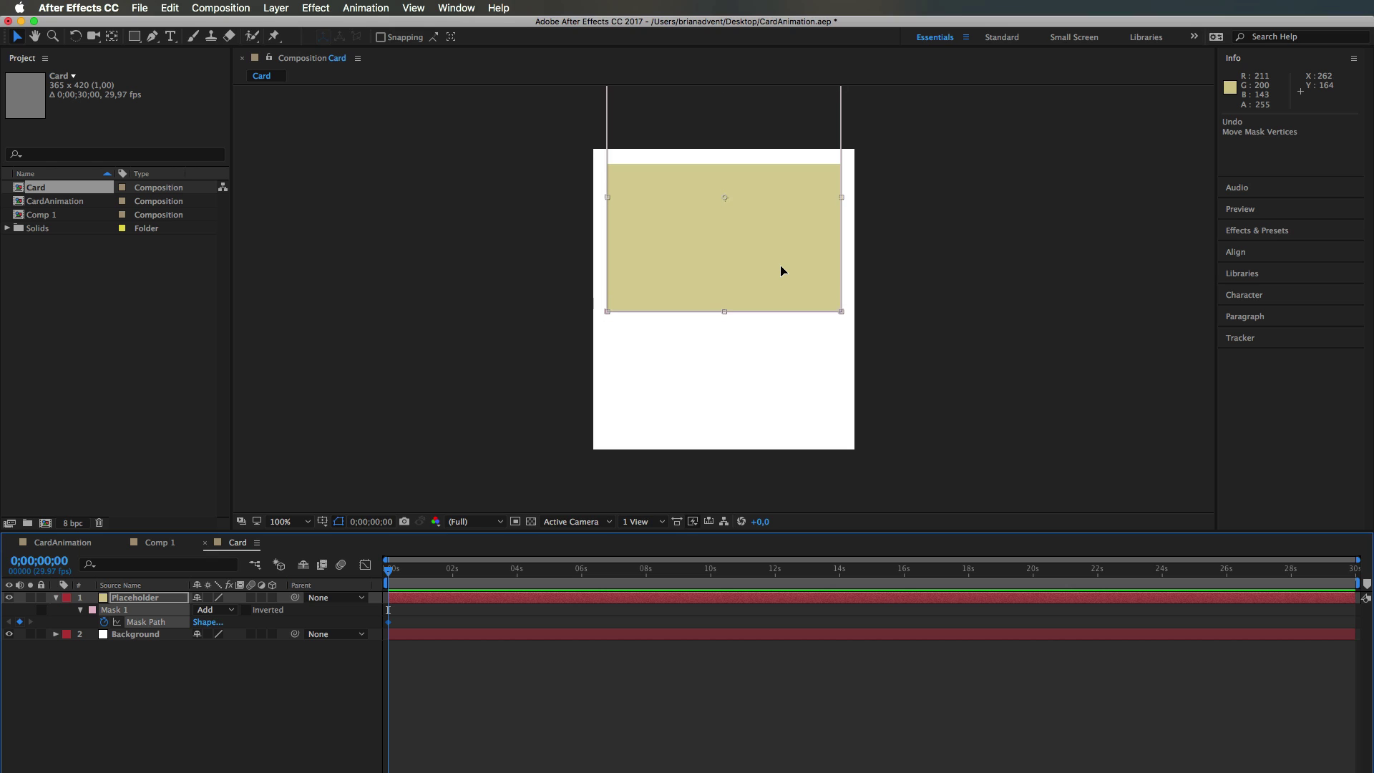
key("super+z")
key("super+z")
key("super+z")
key("super+z")
key("super+z")
key("super+z")
key("super+z")
key("super+z")
key("super+z")
key("super+z")
key("super+z")
key("super+z")
key("super+z")
key("super+z")
key("super+z")
key("super+z")
key("super+z")
key("super+z")
key("super+z")
key("super+z")
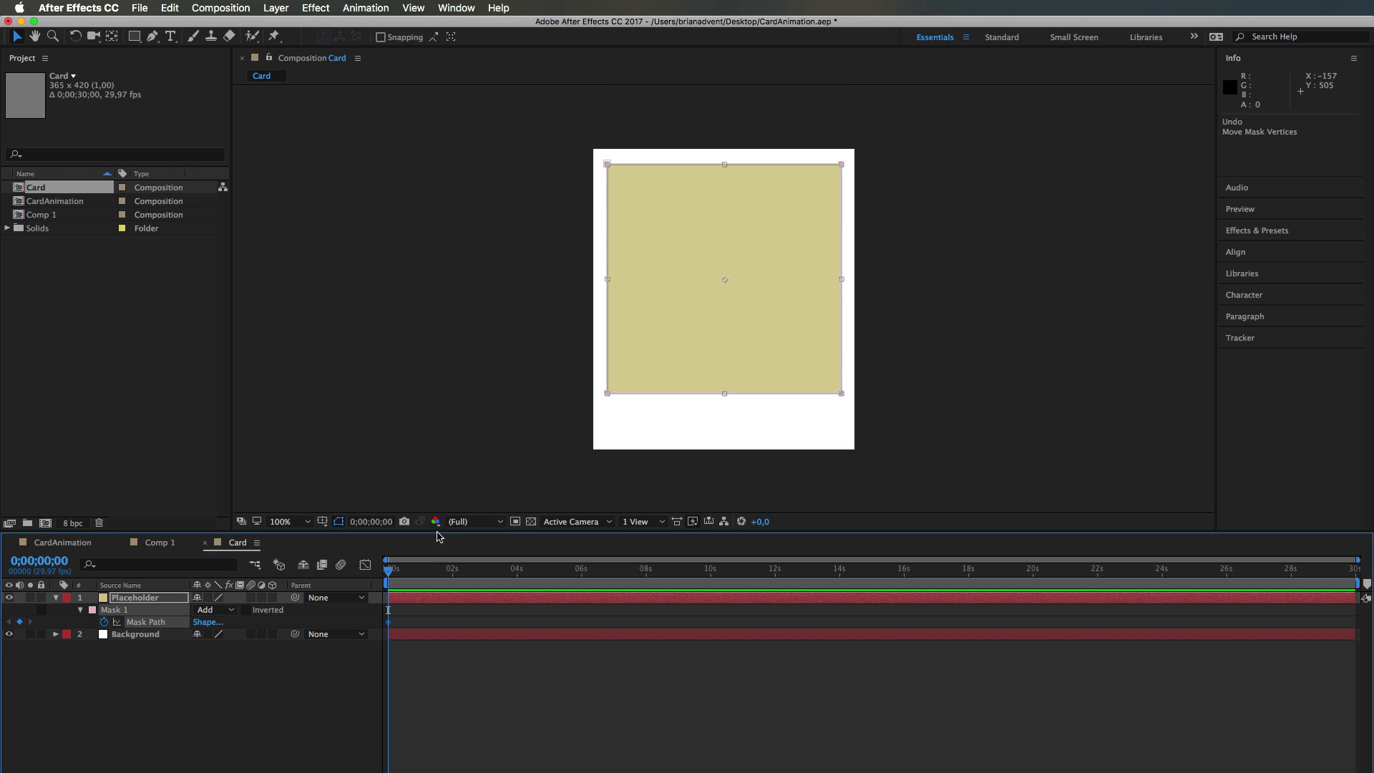
left_click_drag(391, 573, 421, 576)
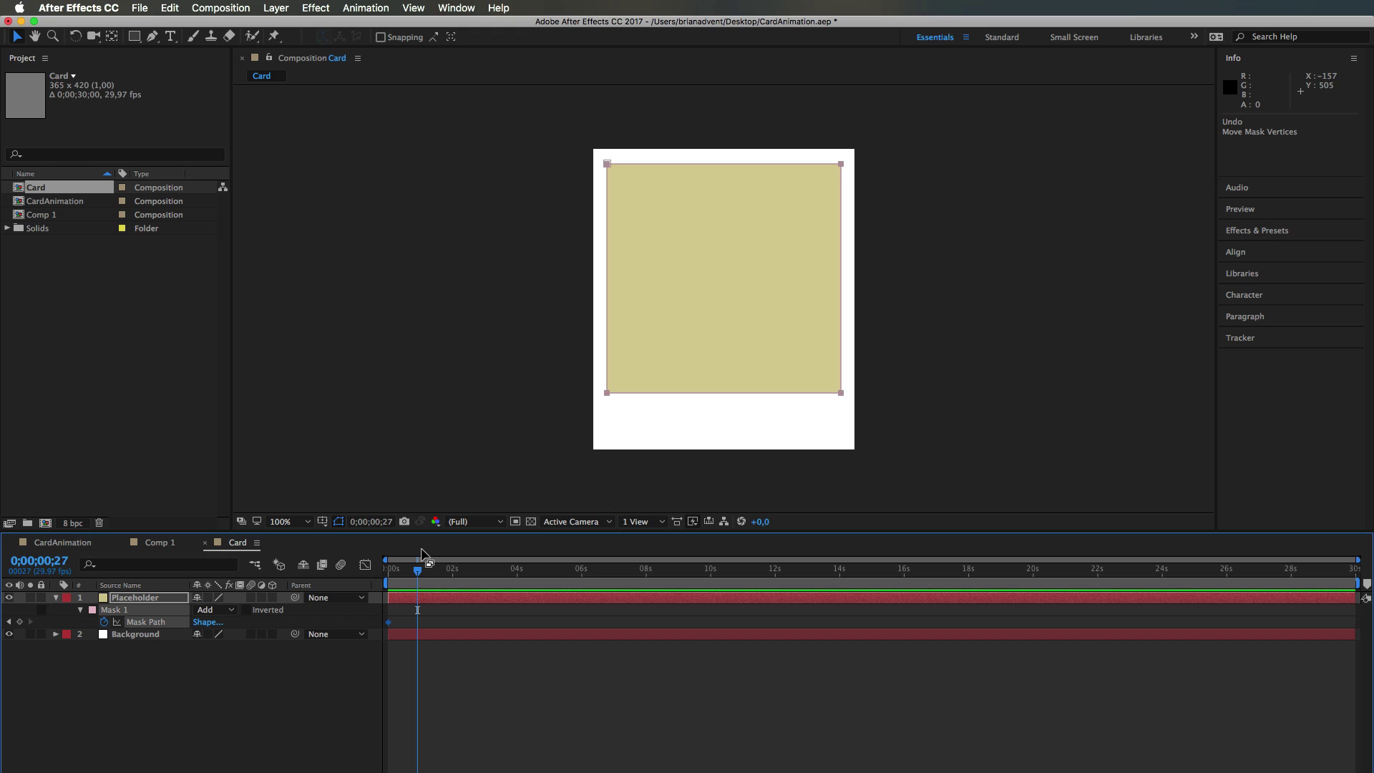
- Collapse the mask to the card's top edge at 0;00;00;27, then select the Background layer
key("shift+Up")
key("shift+Up")
key("shift+Up")
key("shift+Up")
key("shift+Up")
key("shift+Up")
key("shift+Up")
key("shift+Up")
key("shift+Up")
key("shift+Up")
key("shift+Up")
key("shift+Up")
key("shift+Up")
key("shift+Up")
key("shift+Up")
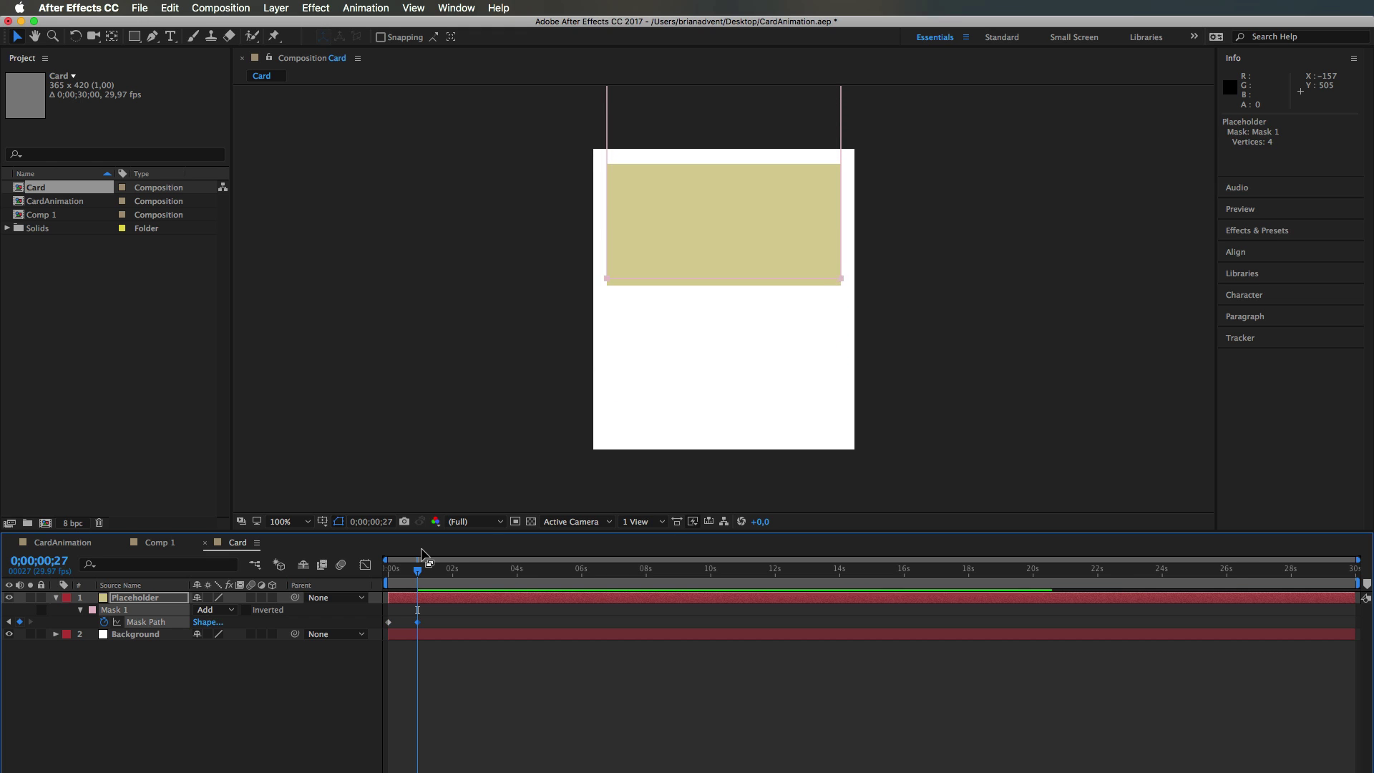
key("shift+Up")
key("shift+Up")
key("shift+Up")
key("shift+Up")
key("shift+Up")
key("shift+Up")
key("shift+Up")
key("shift+Up")
key("shift+Up")
key("shift+Up")
key("shift+Up")
key("shift+Up")
key("shift+Up")
key("shift+Up")
key("shift+Up")
key("shift+Up")
key("shift+Up")
key("shift+Up")
mouse_move(418, 570)
left_mouse_down()
mouse_move(367, 578)
mouse_move(439, 577)
left_mouse_up()
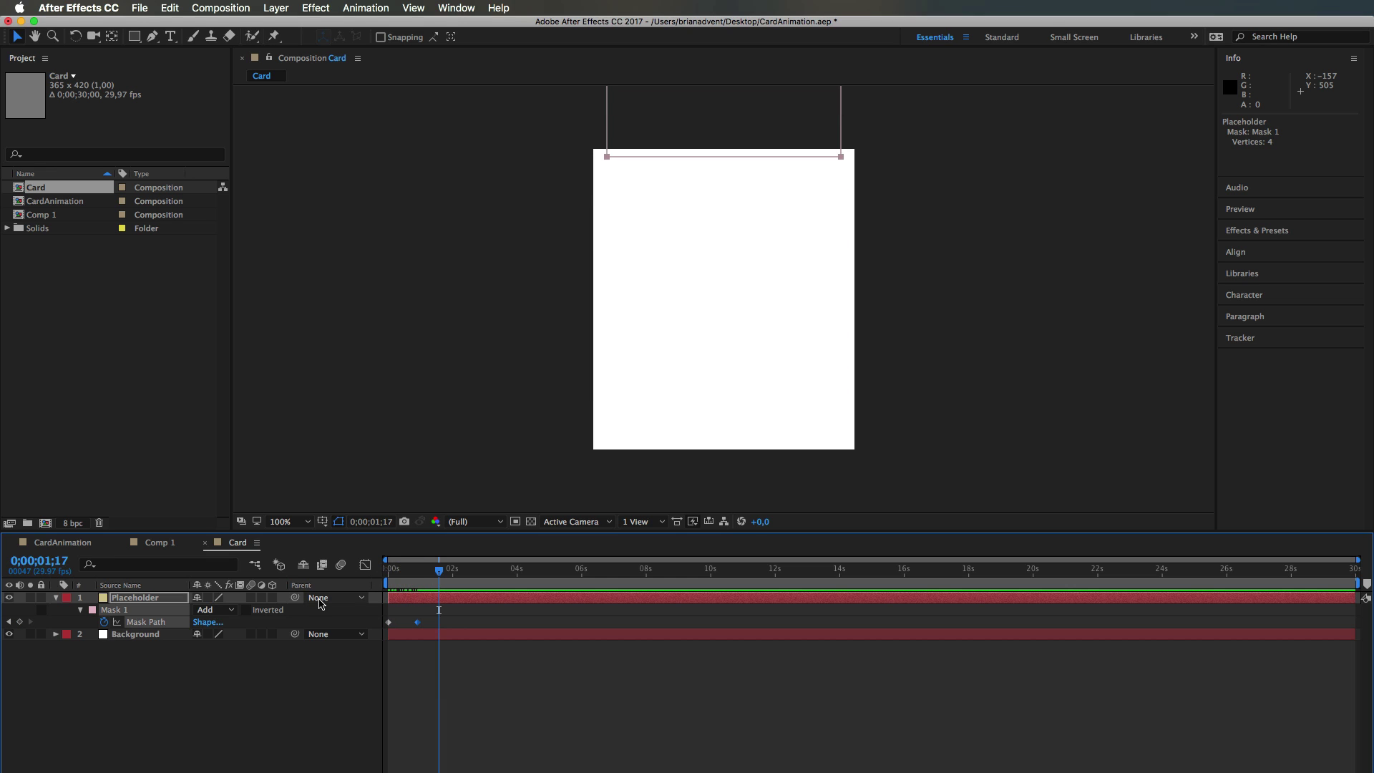
left_click(125, 638)
left_click_drag(429, 577, 424, 574)
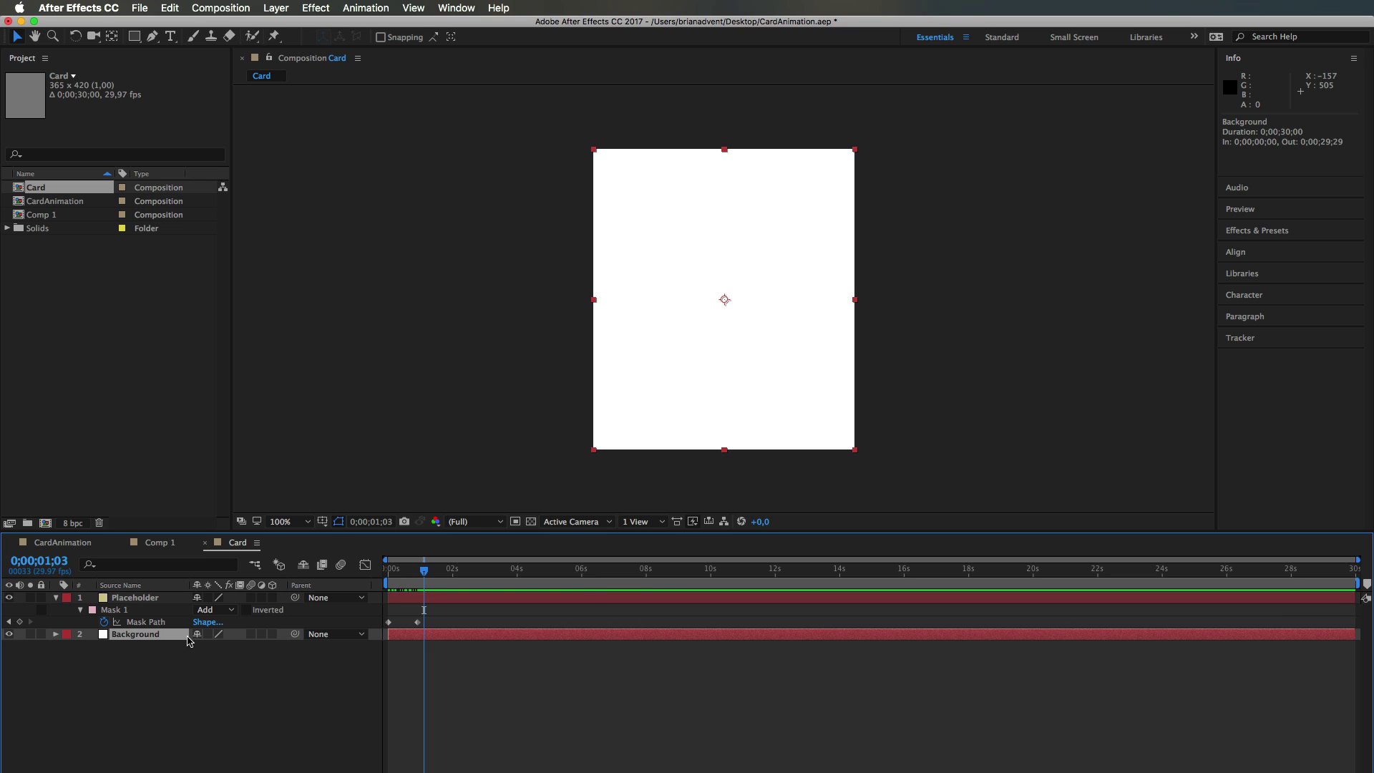
- Keyframe the Background's Scale, squeezing its width to zero by 0;00;01;18 and holding at 0;00;01;25
key("s")
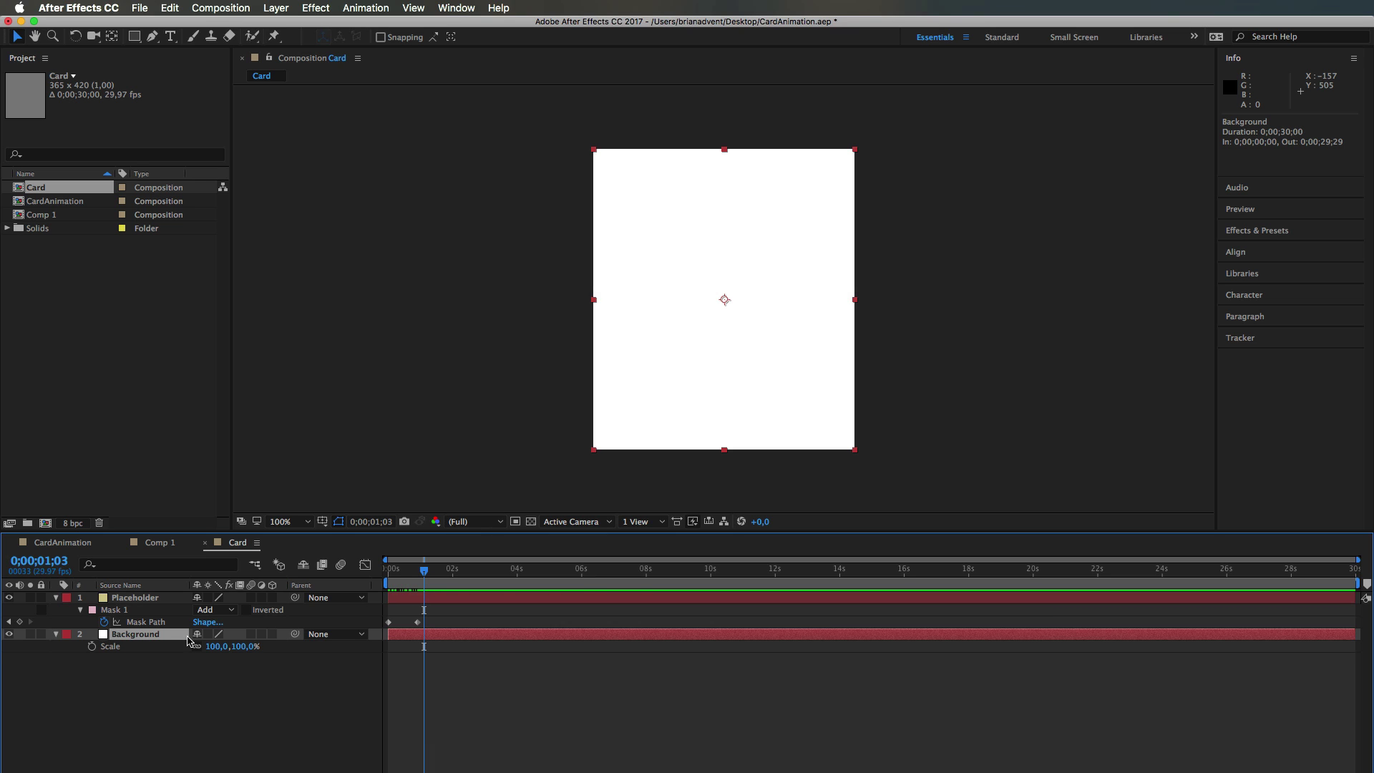
left_click(92, 646)
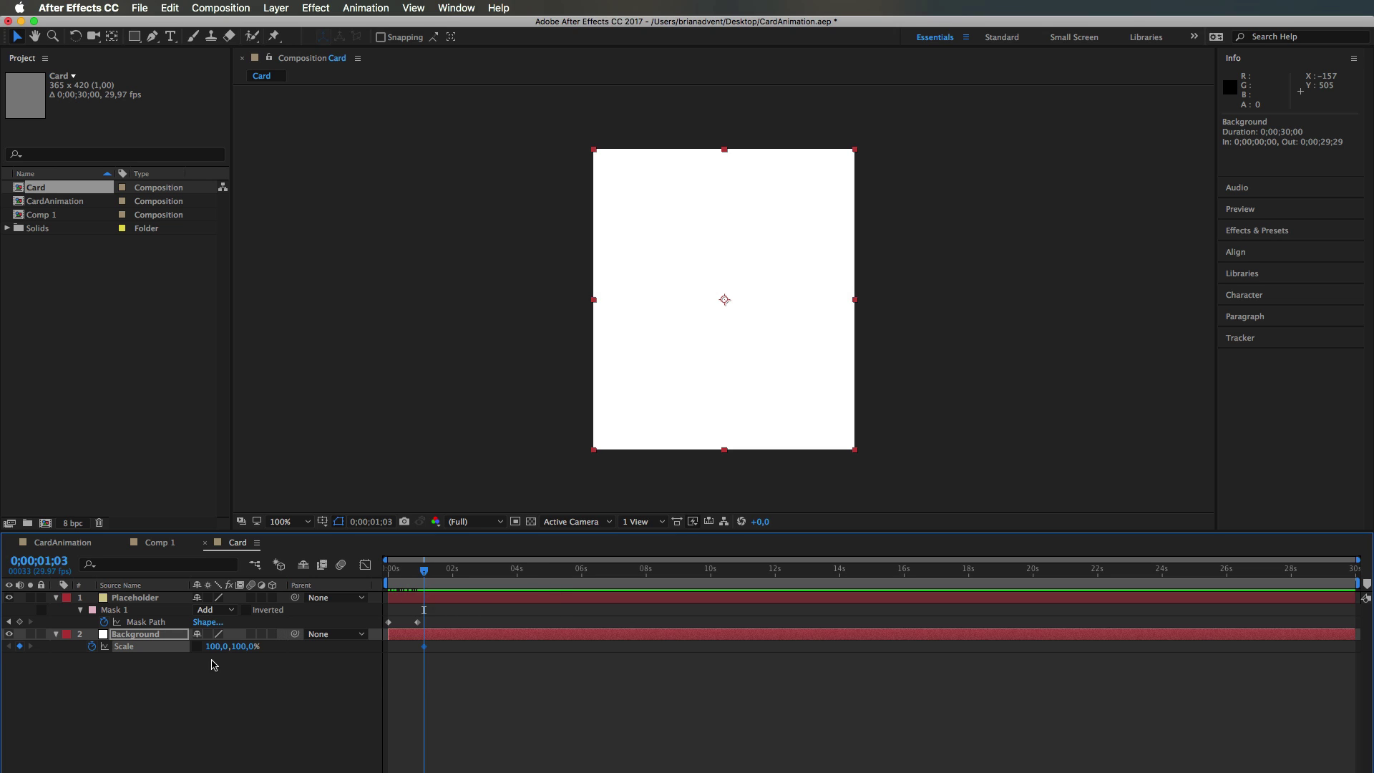
left_click_drag(425, 571, 445, 572)
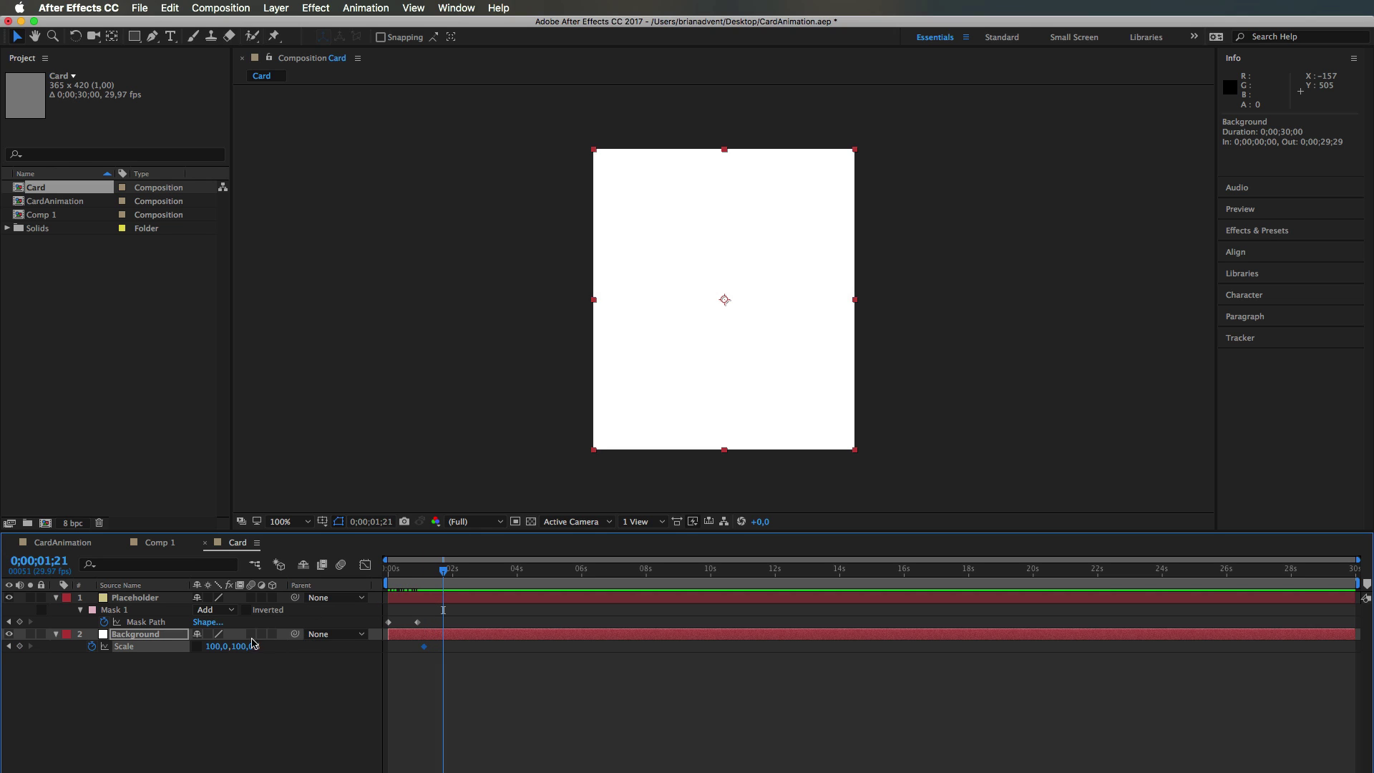
left_click_drag(215, 647, 156, 655)
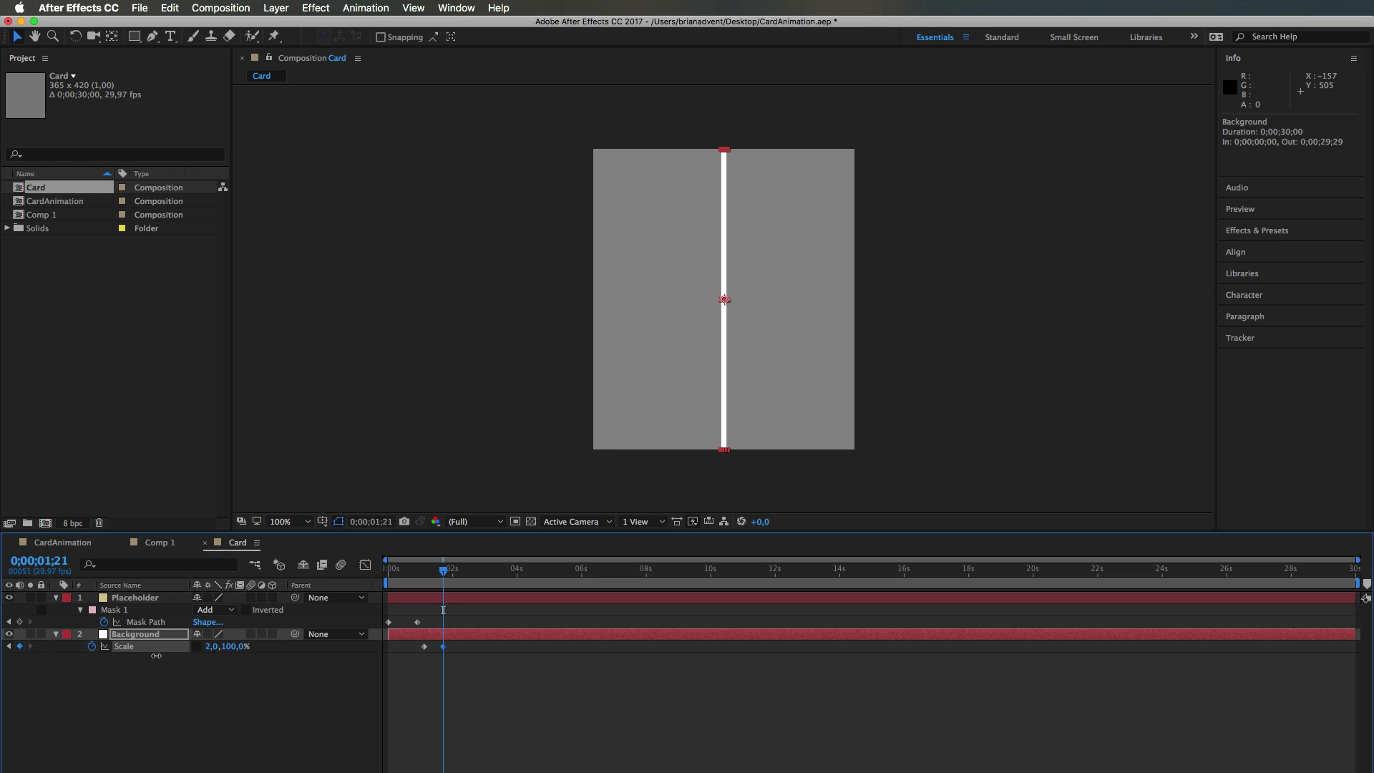
left_click_drag(156, 655, 156, 656)
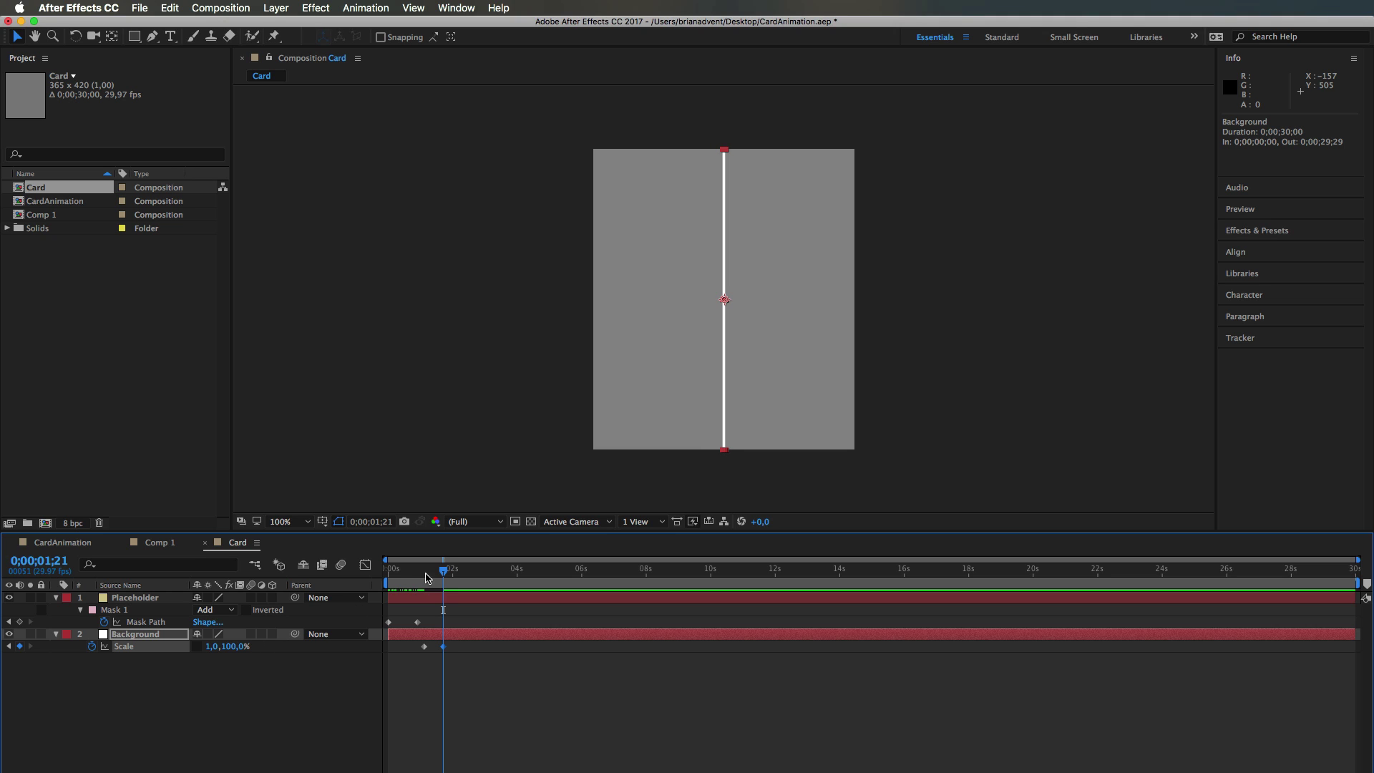
left_click_drag(444, 575, 449, 576)
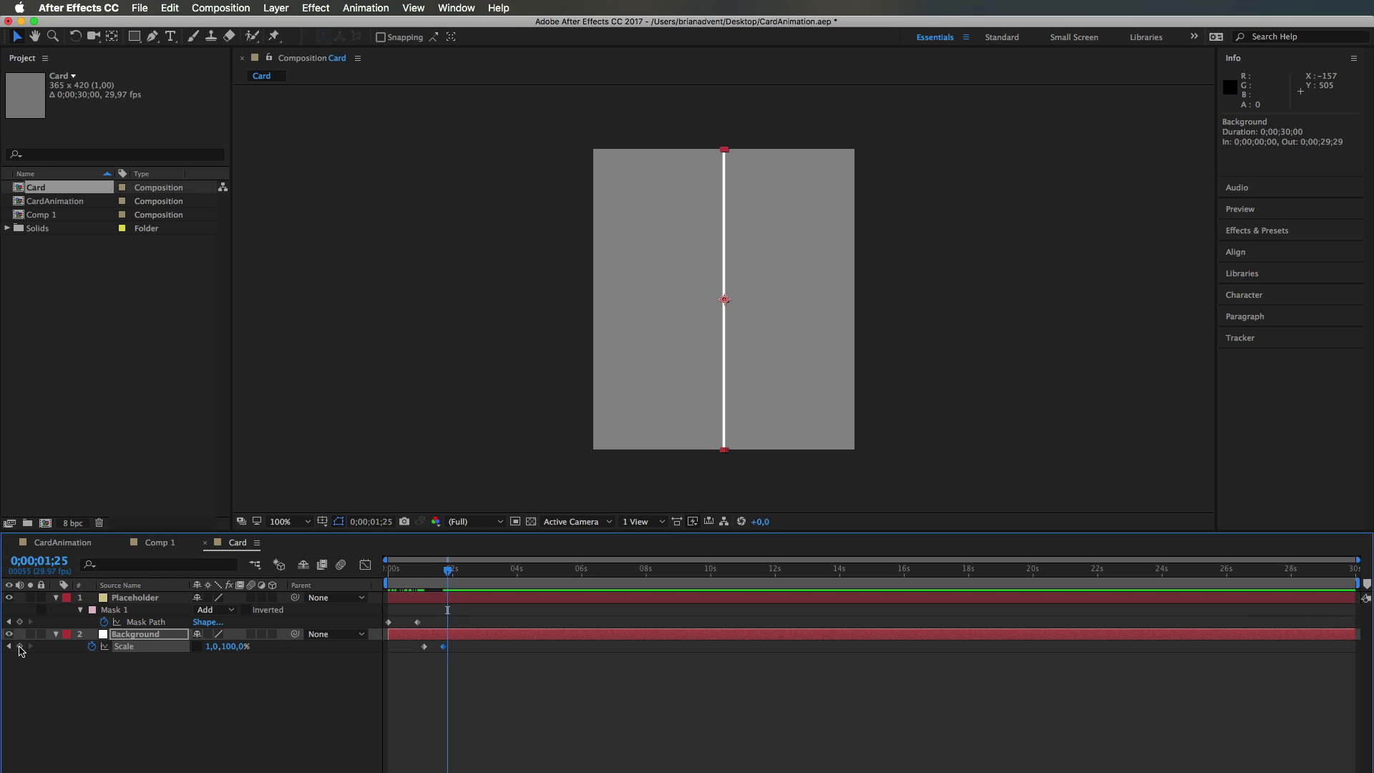
left_click(20, 646)
- Scale the Background to 1.0, 0.0% at 0;00;02;00, then zoom the timeline onto the first seconds
left_click_drag(448, 570, 463, 573)
left_click_drag(250, 647, 169, 647)
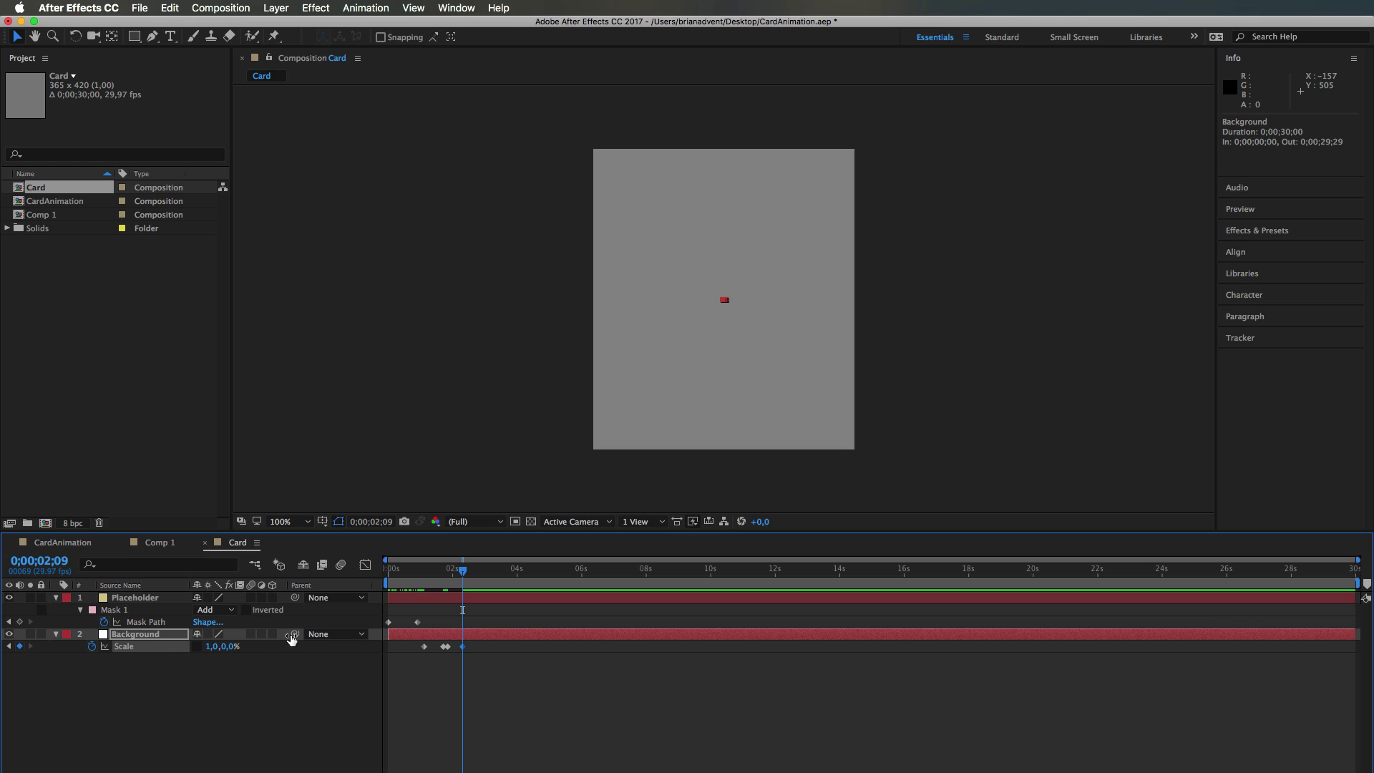
left_click_drag(465, 583, 505, 583)
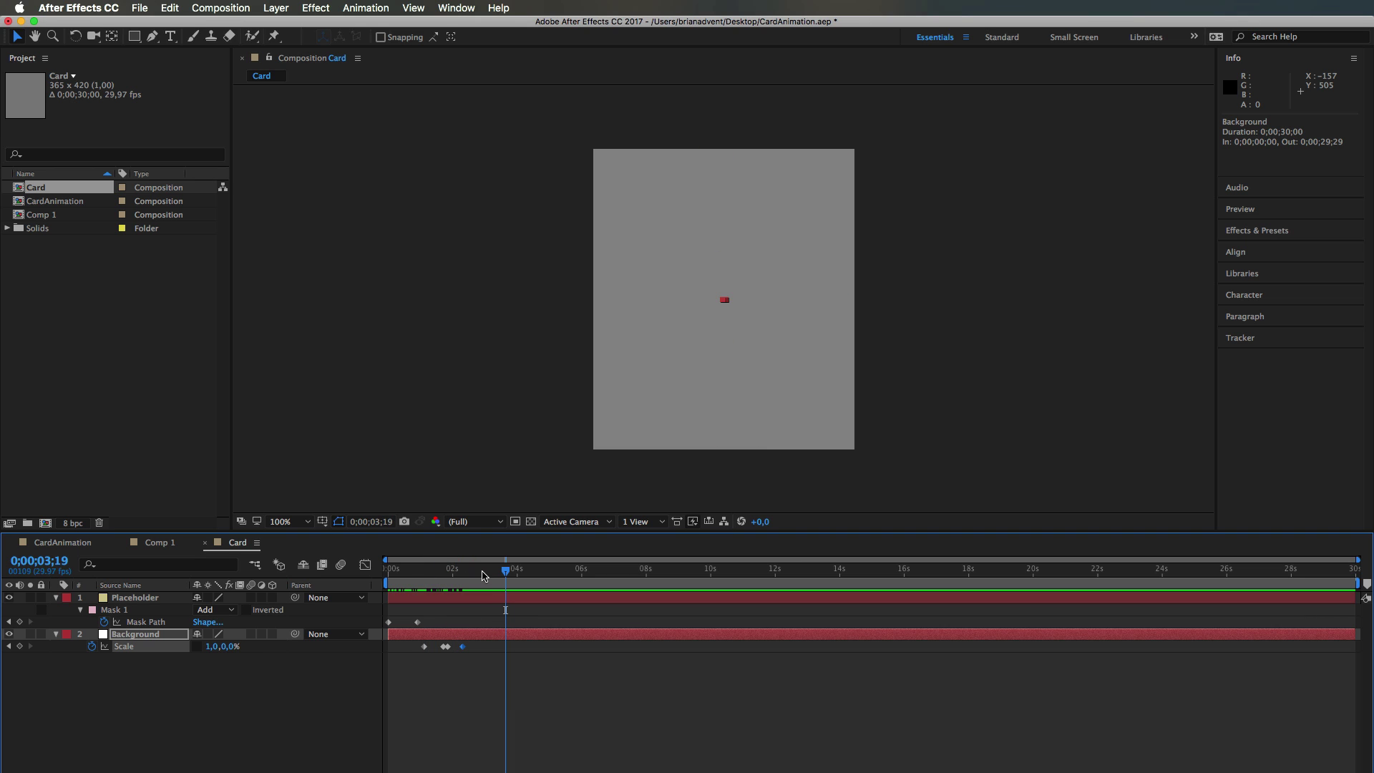
left_click_drag(1358, 559, 703, 559)
left_click_drag(493, 617, 391, 629)
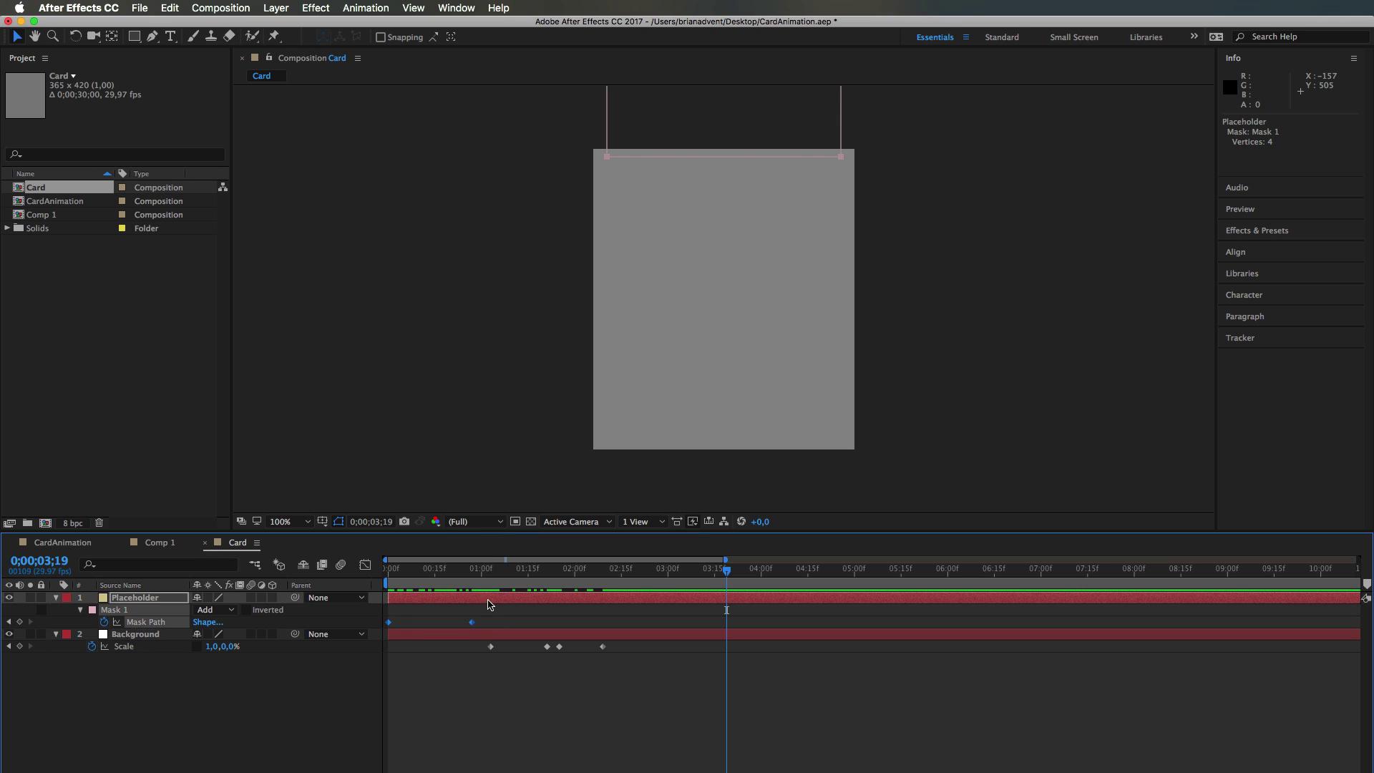
- Apply Easy Ease to both Mask Path keyframes and preview the result
left_click(434, 573)
left_click_drag(434, 572, 428, 572)
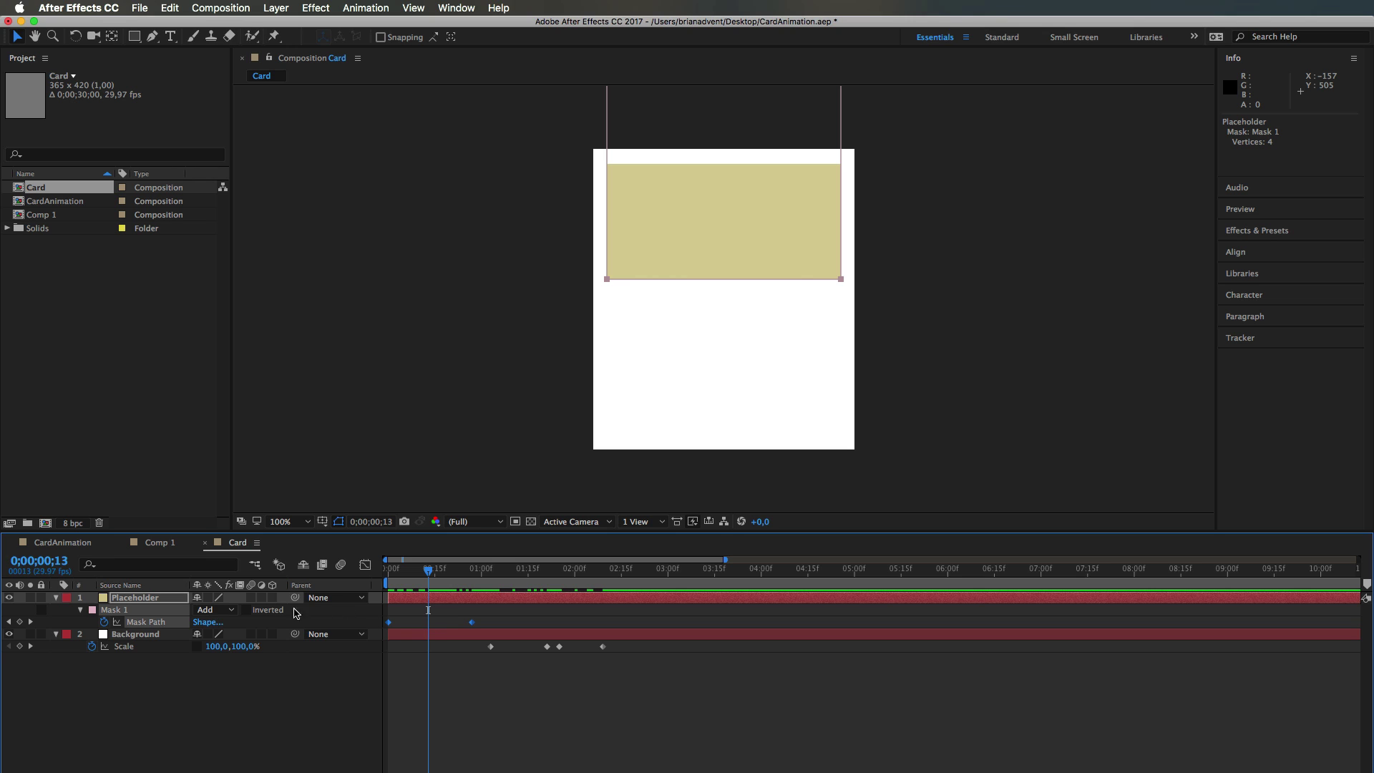
right_click(472, 624)
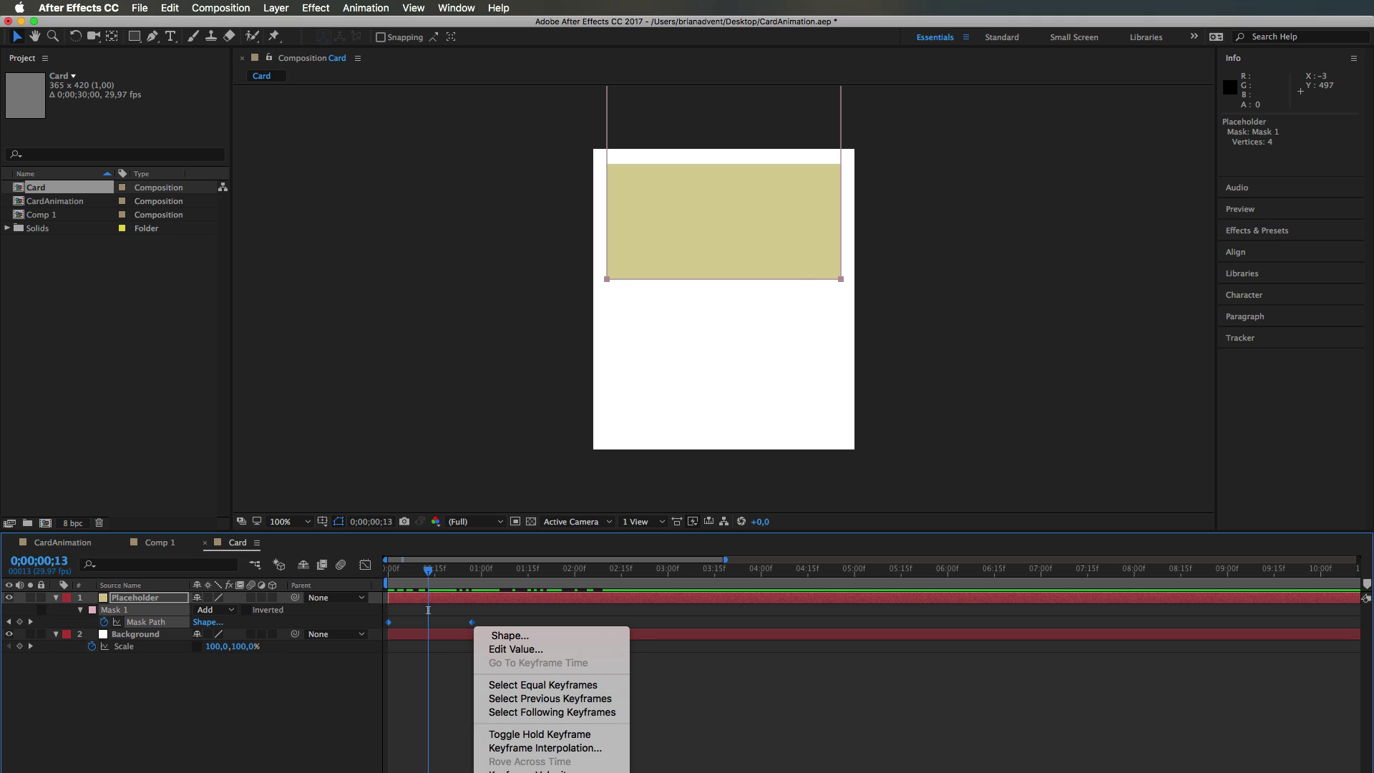
left_click(580, 721)
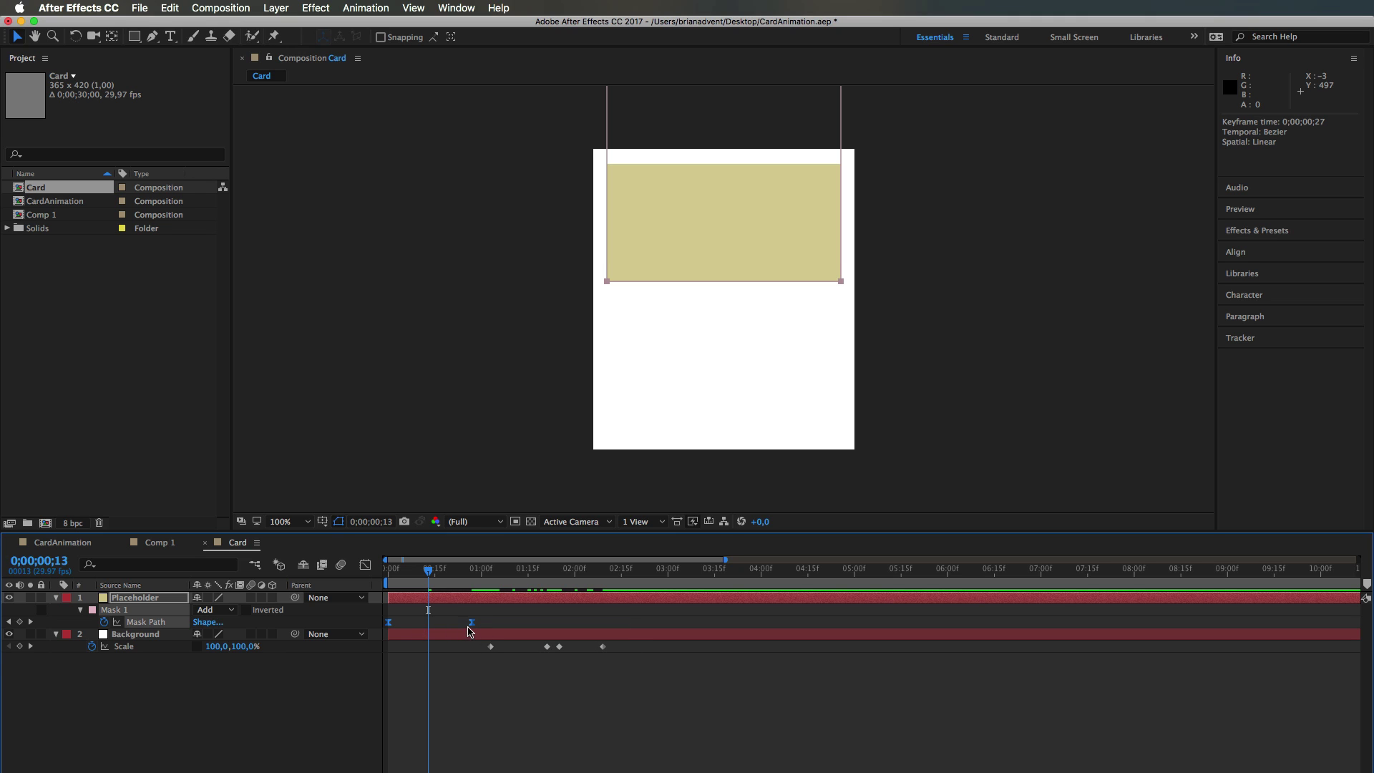
key("space")
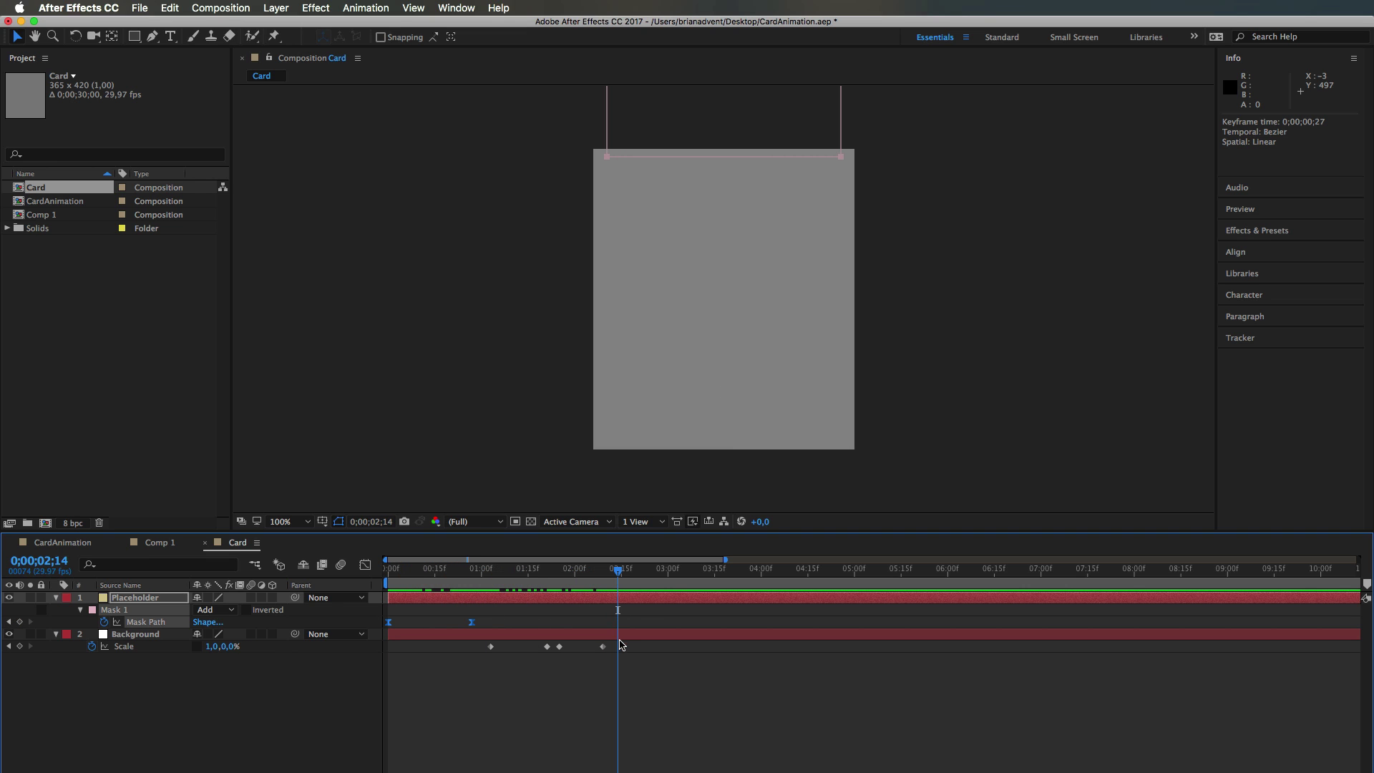
- Apply Easy Ease (F9) to the four Background Scale keyframes and return to the start
left_click_drag(634, 656, 479, 643)
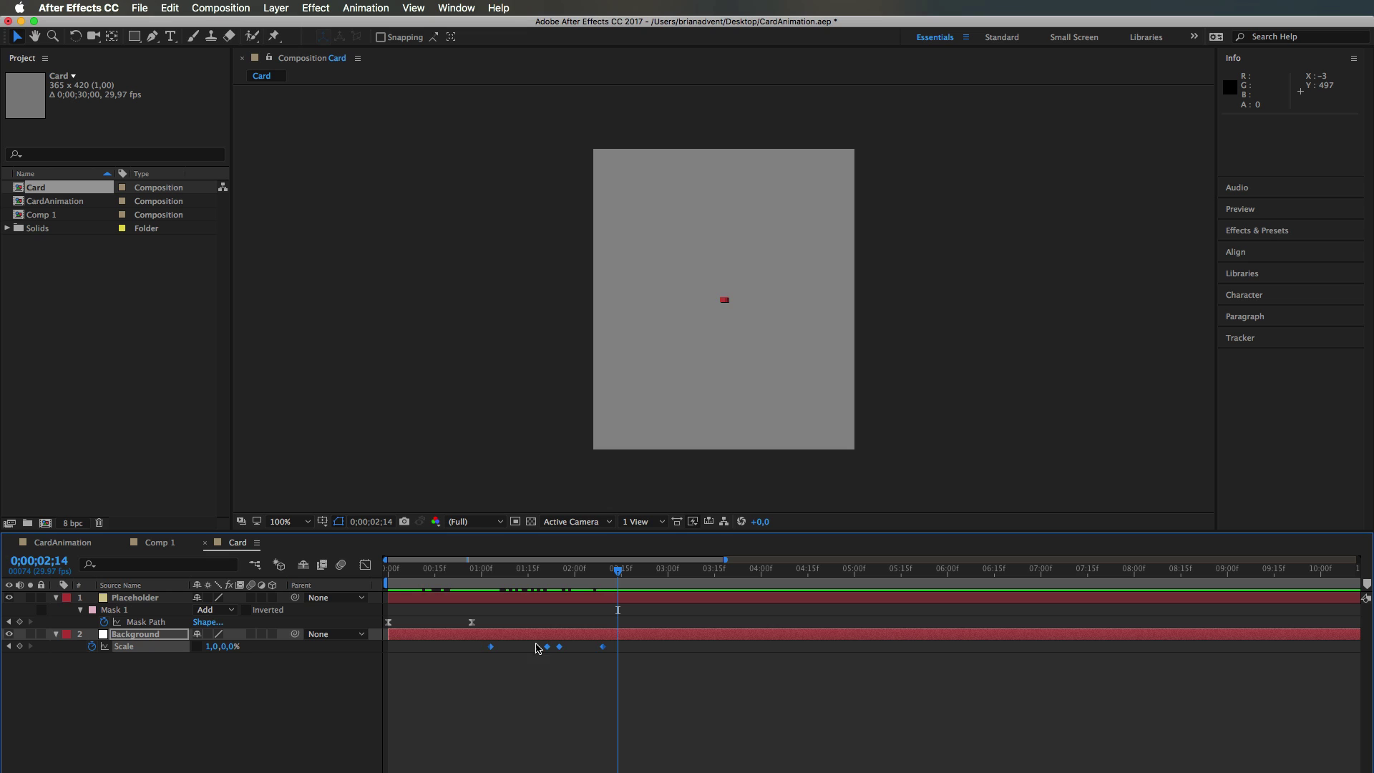
right_click(606, 651)
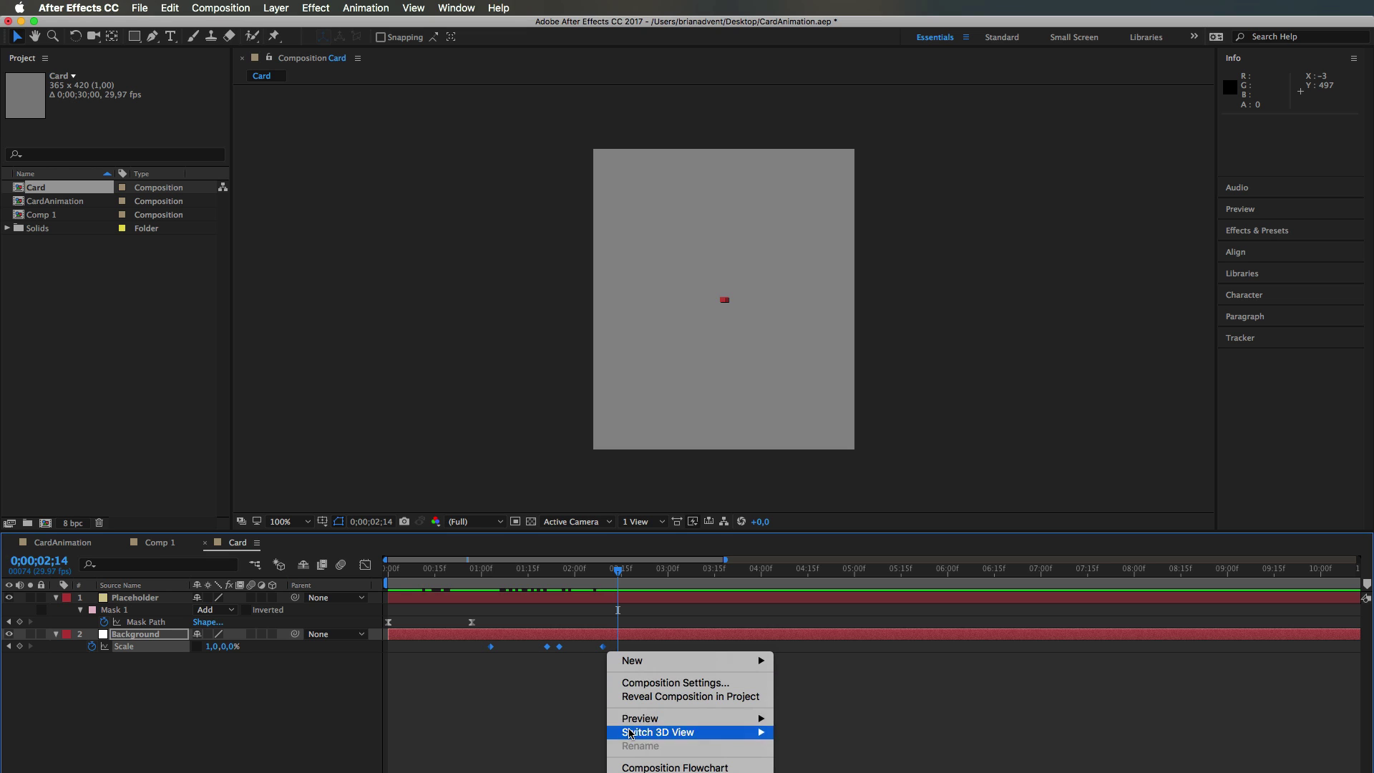
left_click(559, 710)
left_click_drag(641, 649, 478, 645)
right_click(561, 648)
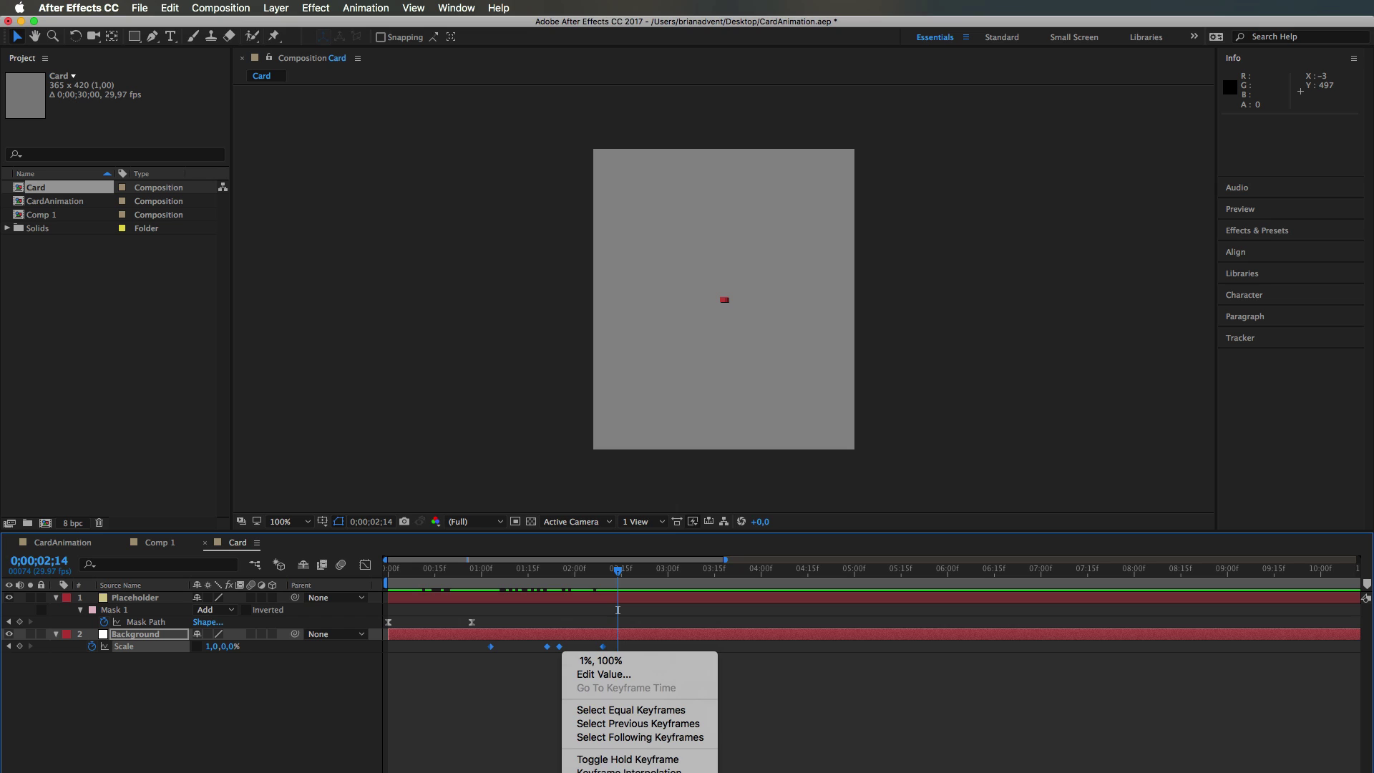
key("F9")
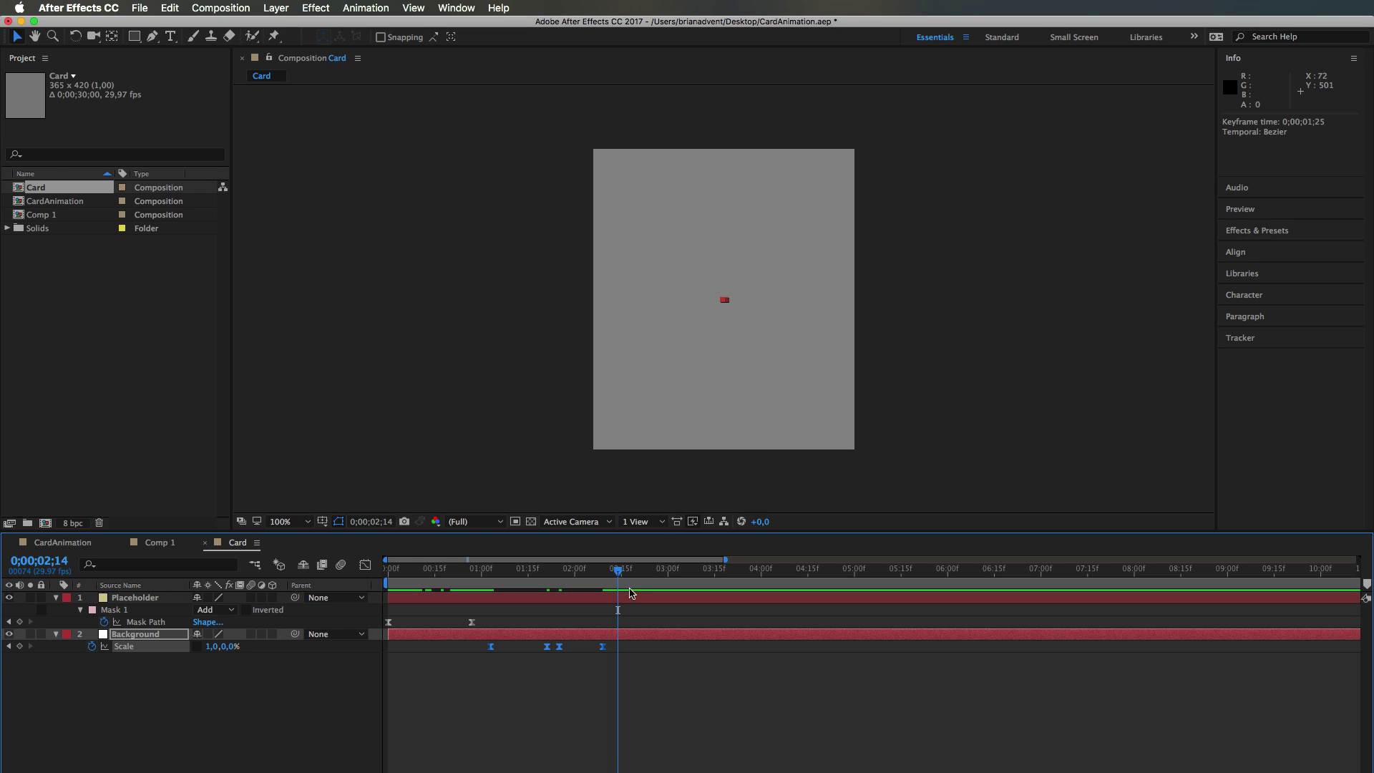
left_click_drag(604, 571, 340, 572)
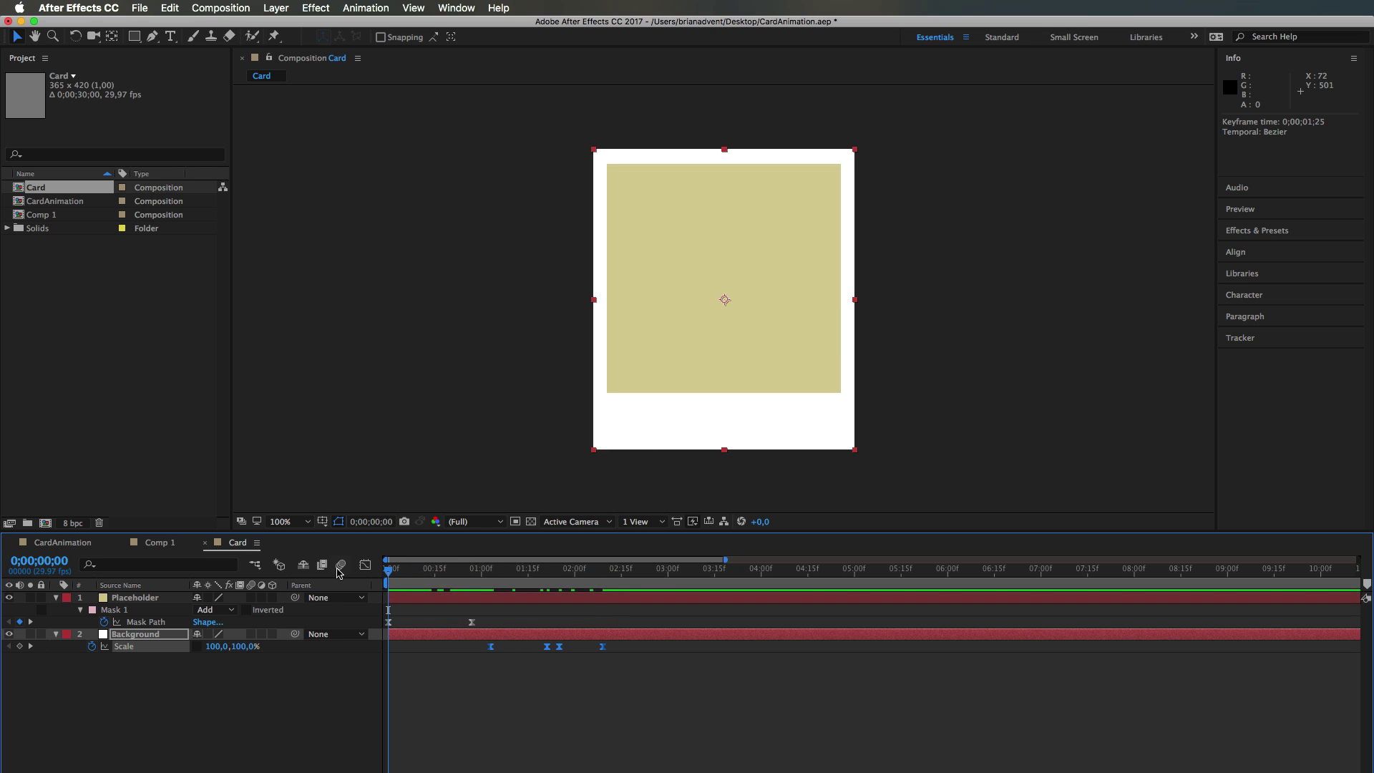
- Preview the eased animation, zoom the timeline further in, and view the composition at 200%
key("space")
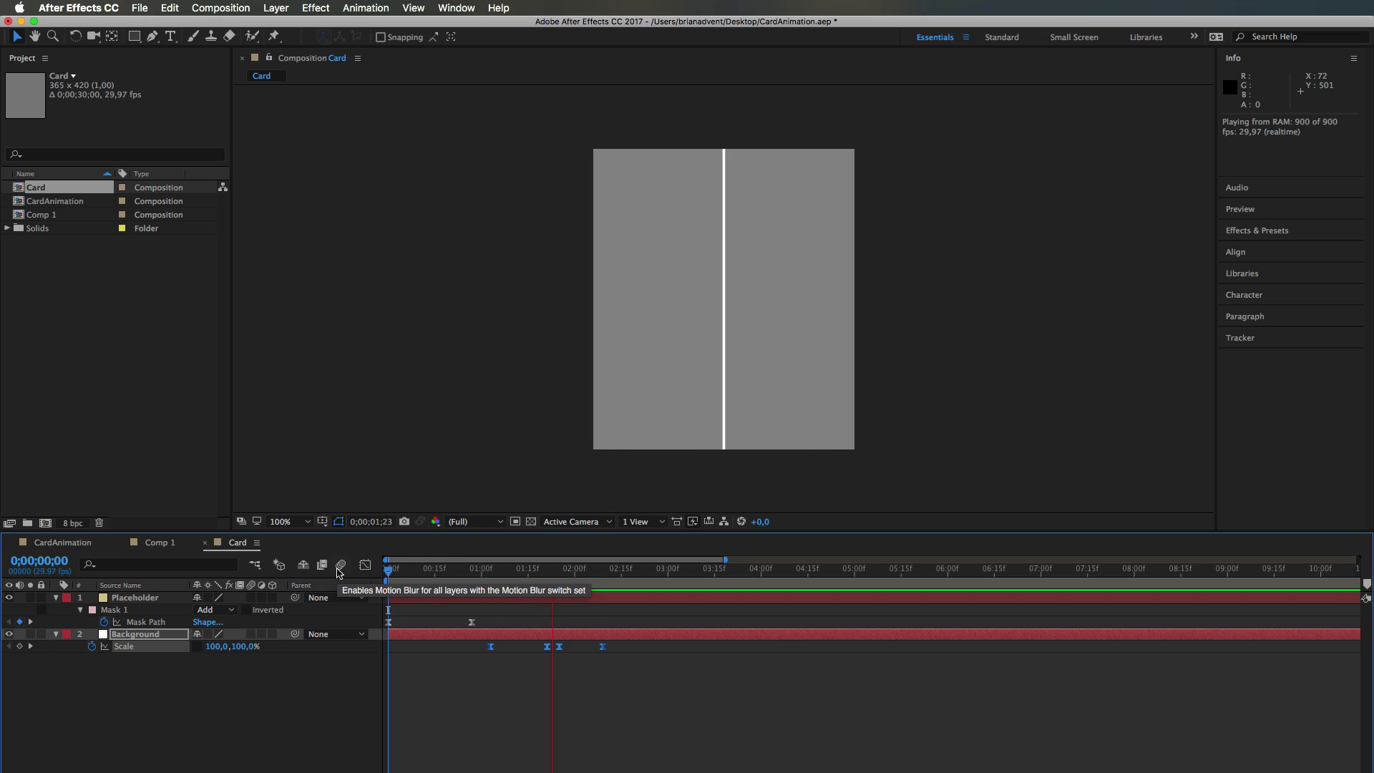
key("space")
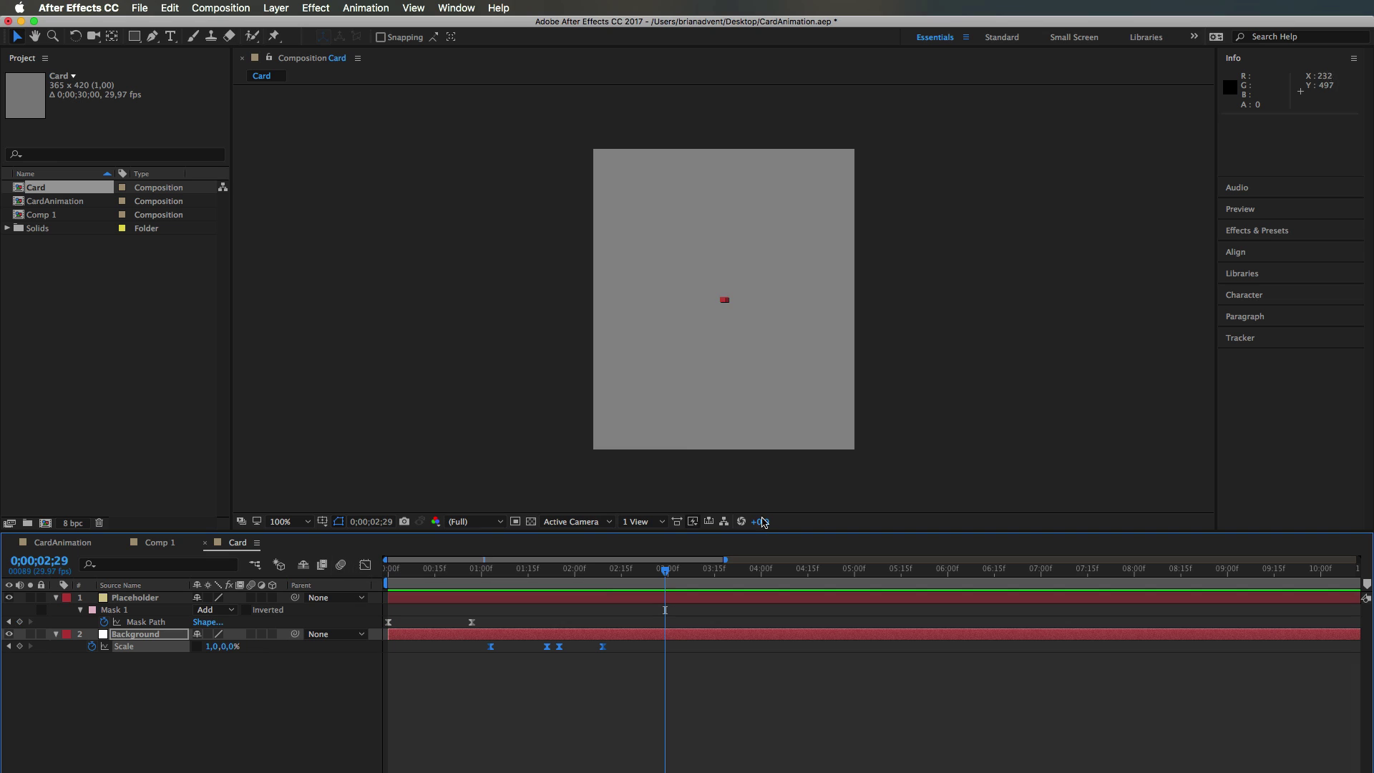
left_click_drag(721, 560, 676, 561)
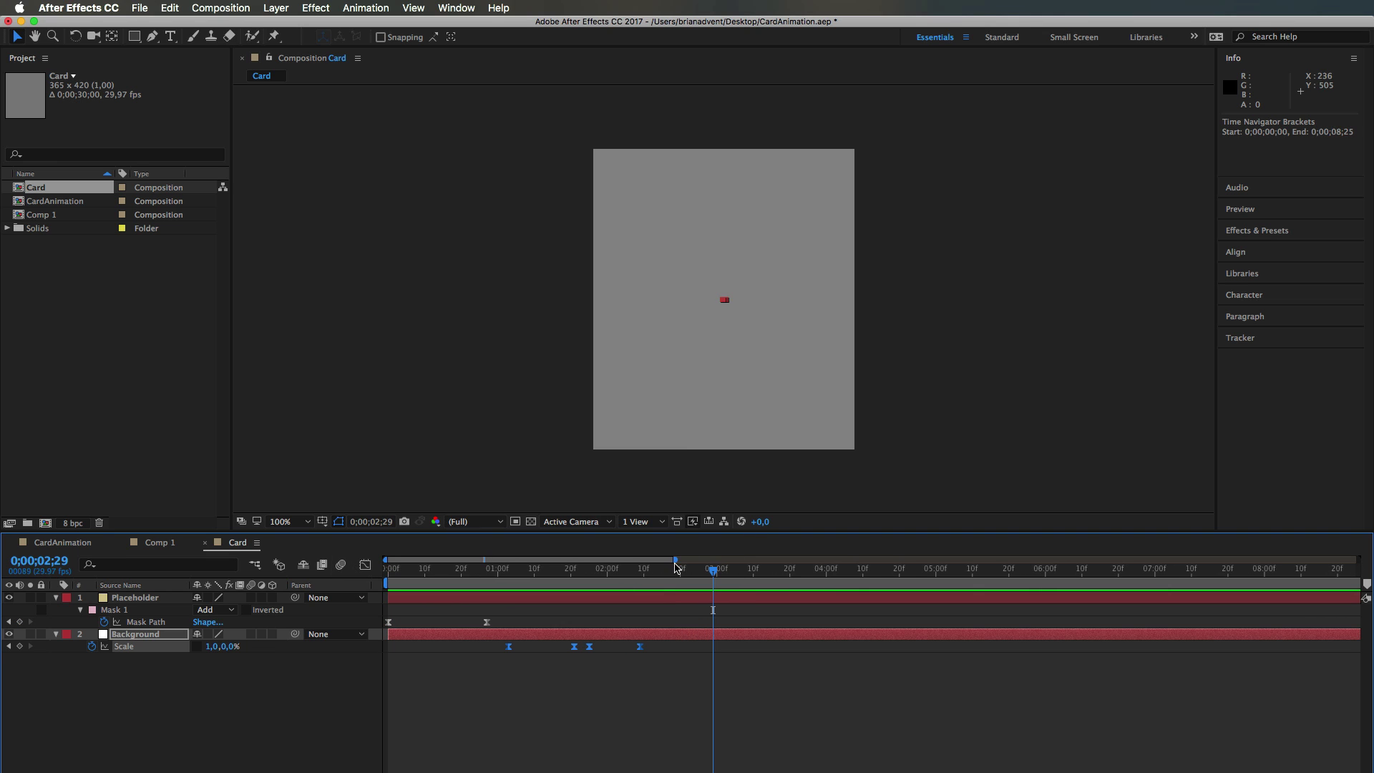
key("period")
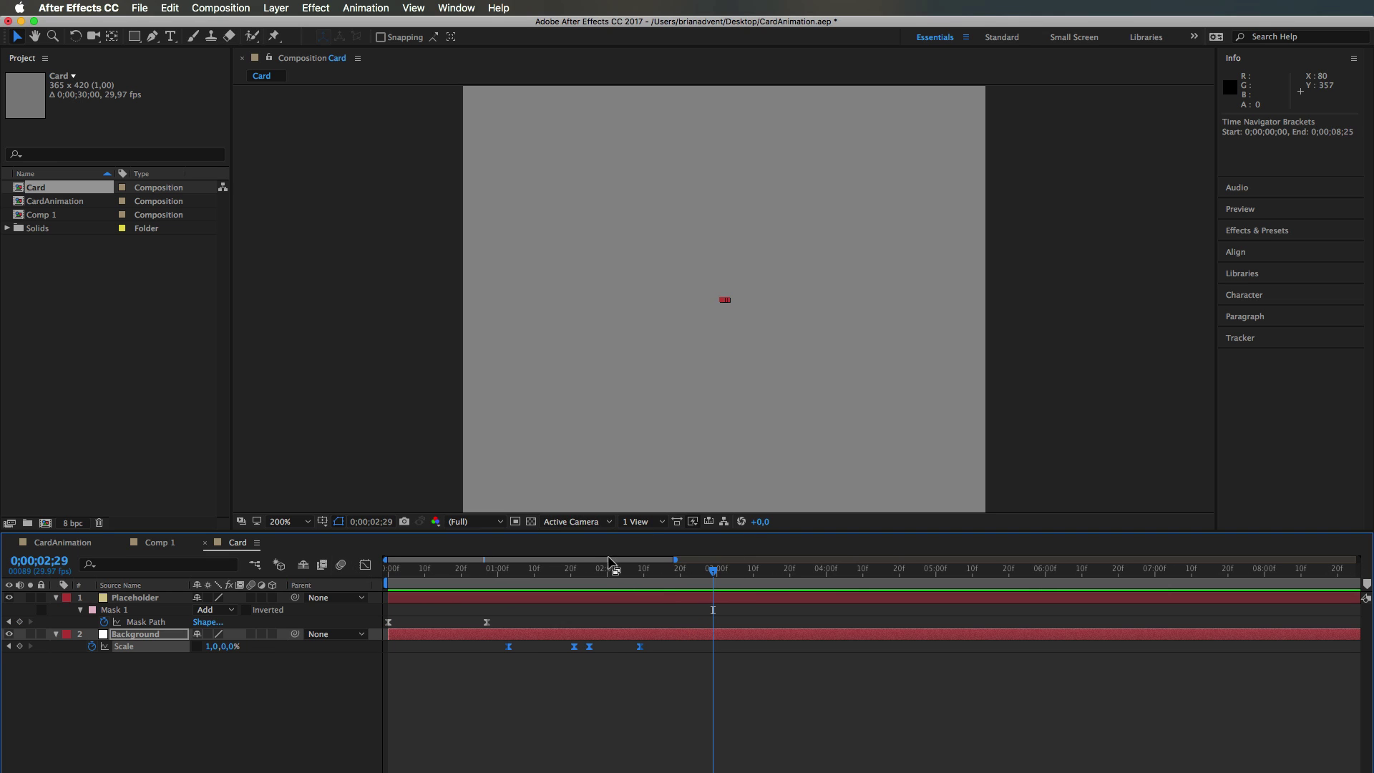
key("space")
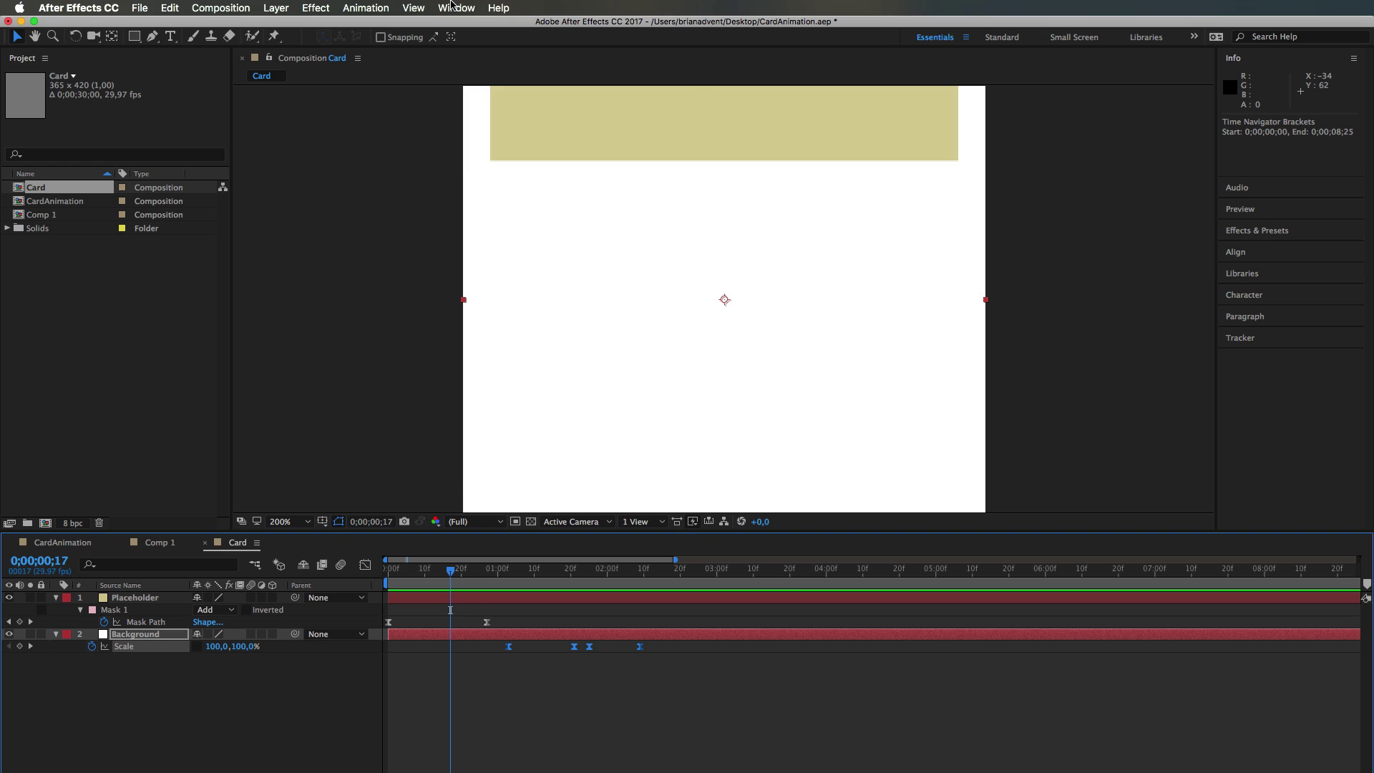
- Open the Bodymovin extension panel from the Window > Extensions menu
left_click(452, 8)
mouse_move(460, 60)
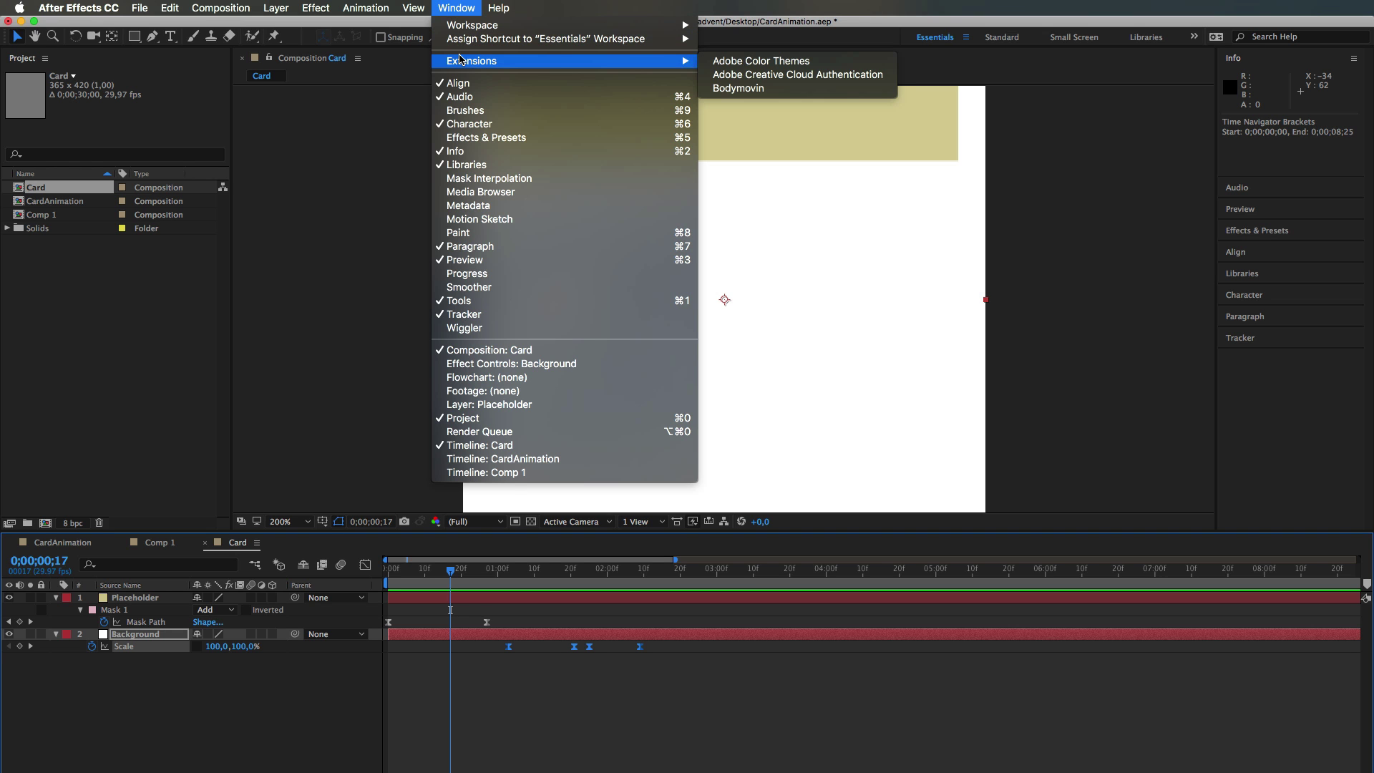
left_click(786, 88)
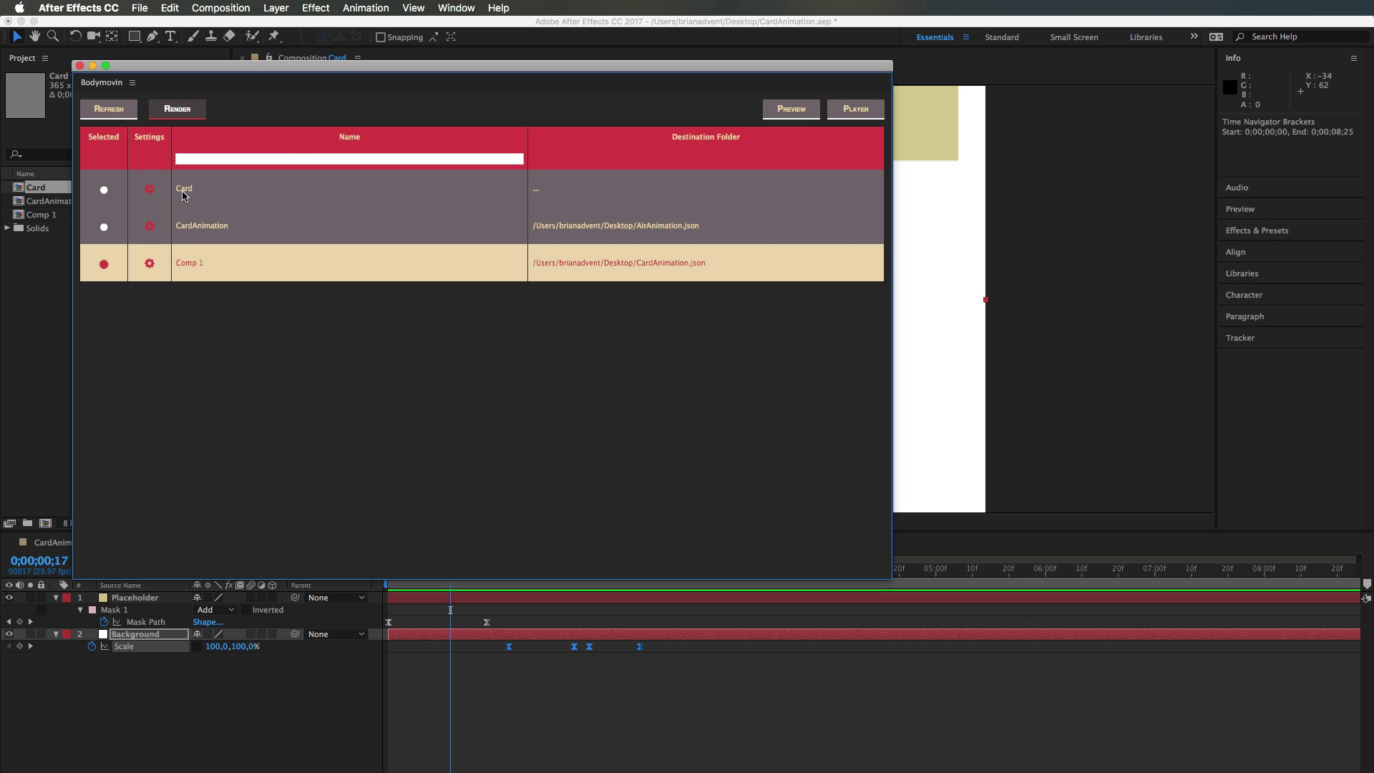
- Select only the Card composition for export, excluding Comp 1, and choose its destination
left_click(104, 191)
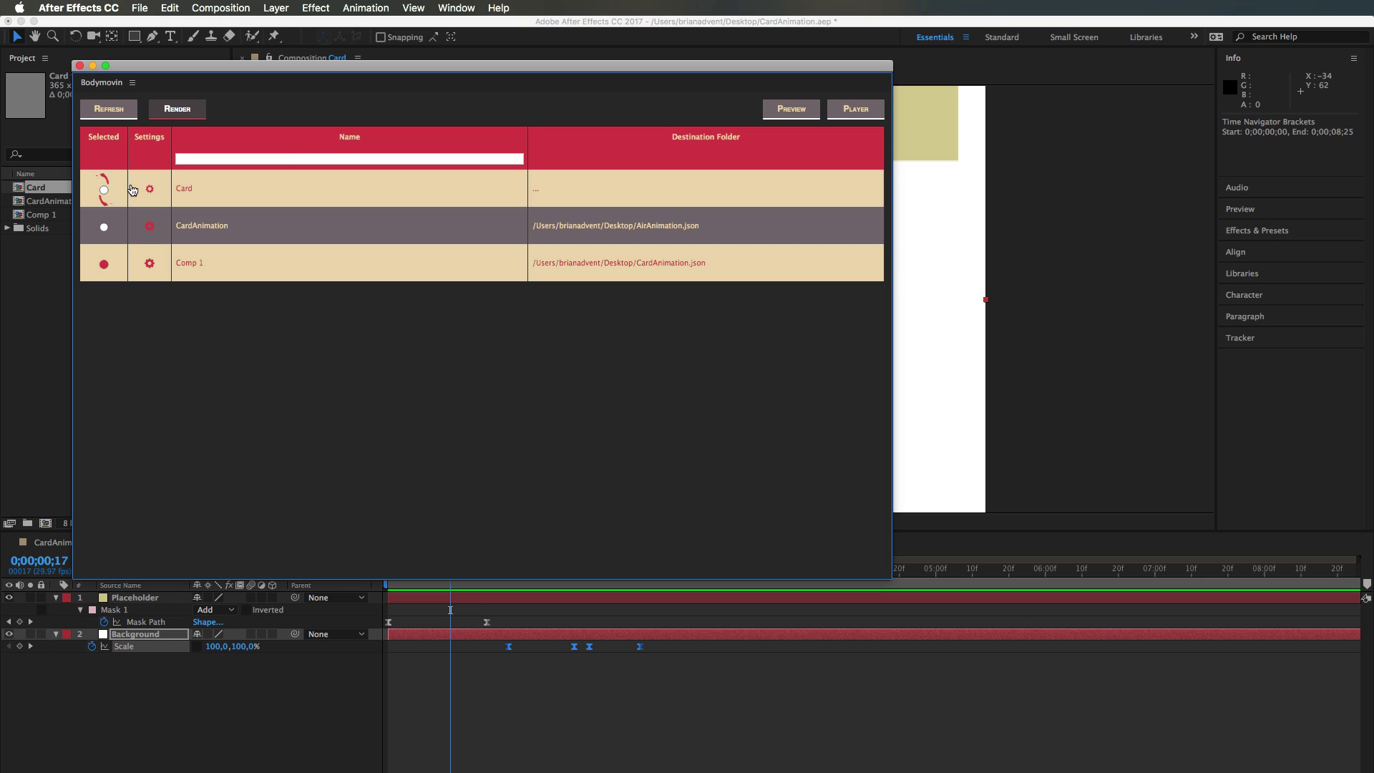
left_click(104, 267)
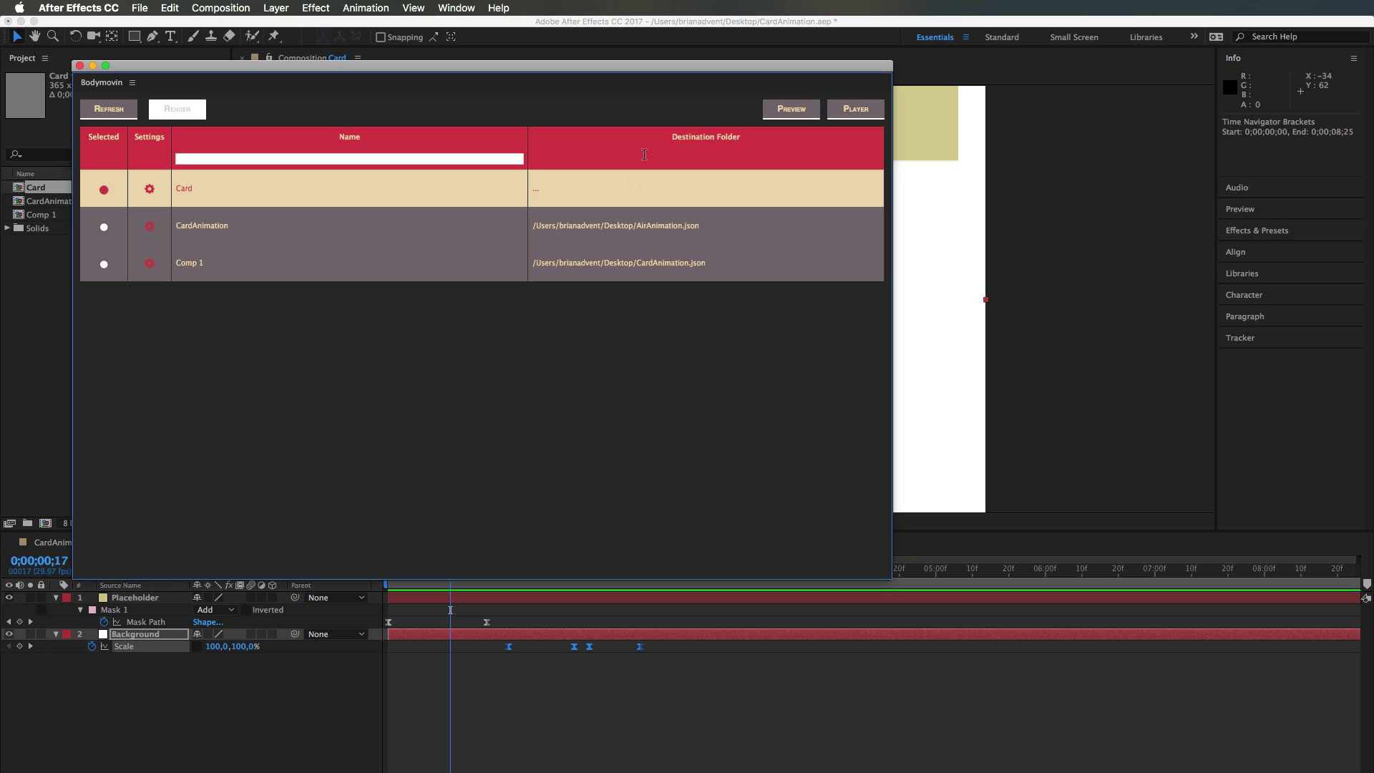
left_click(540, 190)
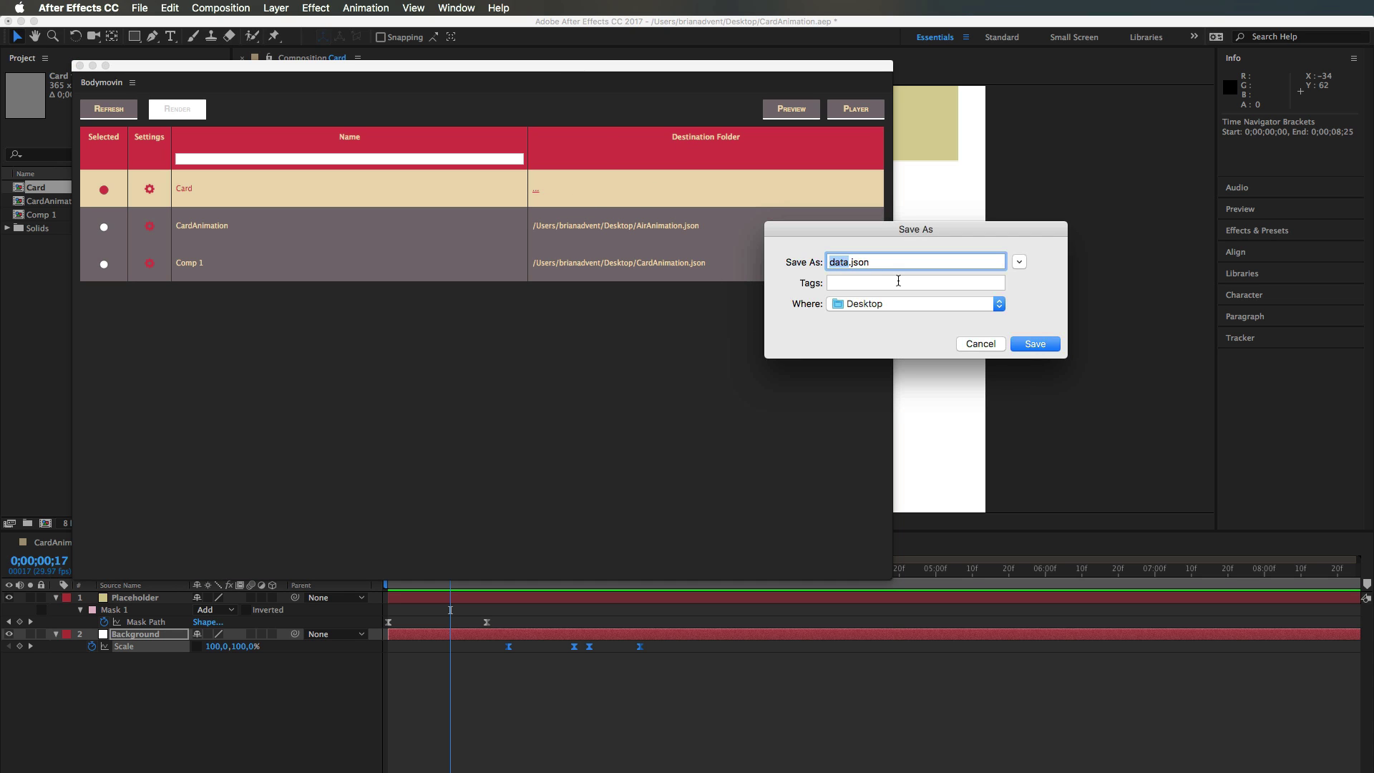
- Render Card to CardAnimation2.json on the Desktop, then close the Bodymovin panel
type("CardAnimation2")
left_click(1030, 344)
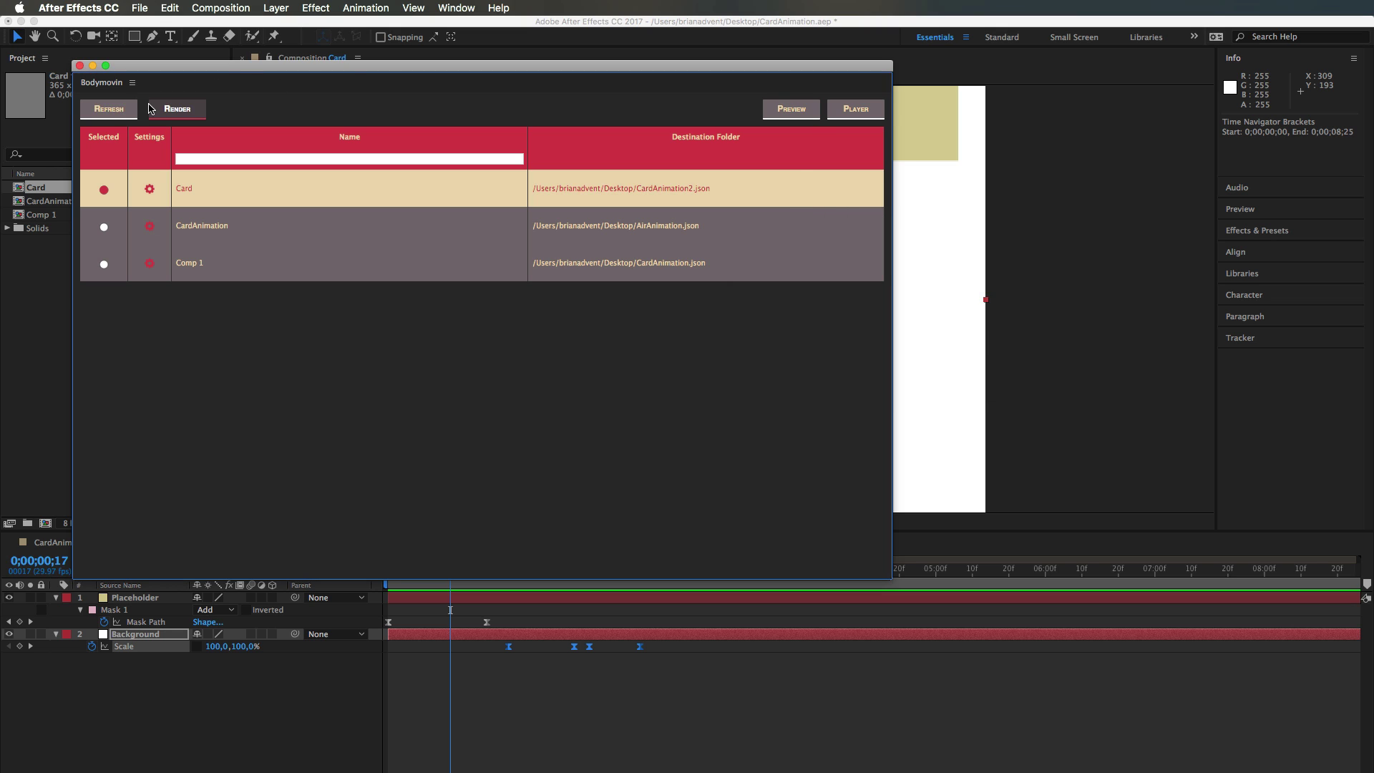
left_click(167, 111)
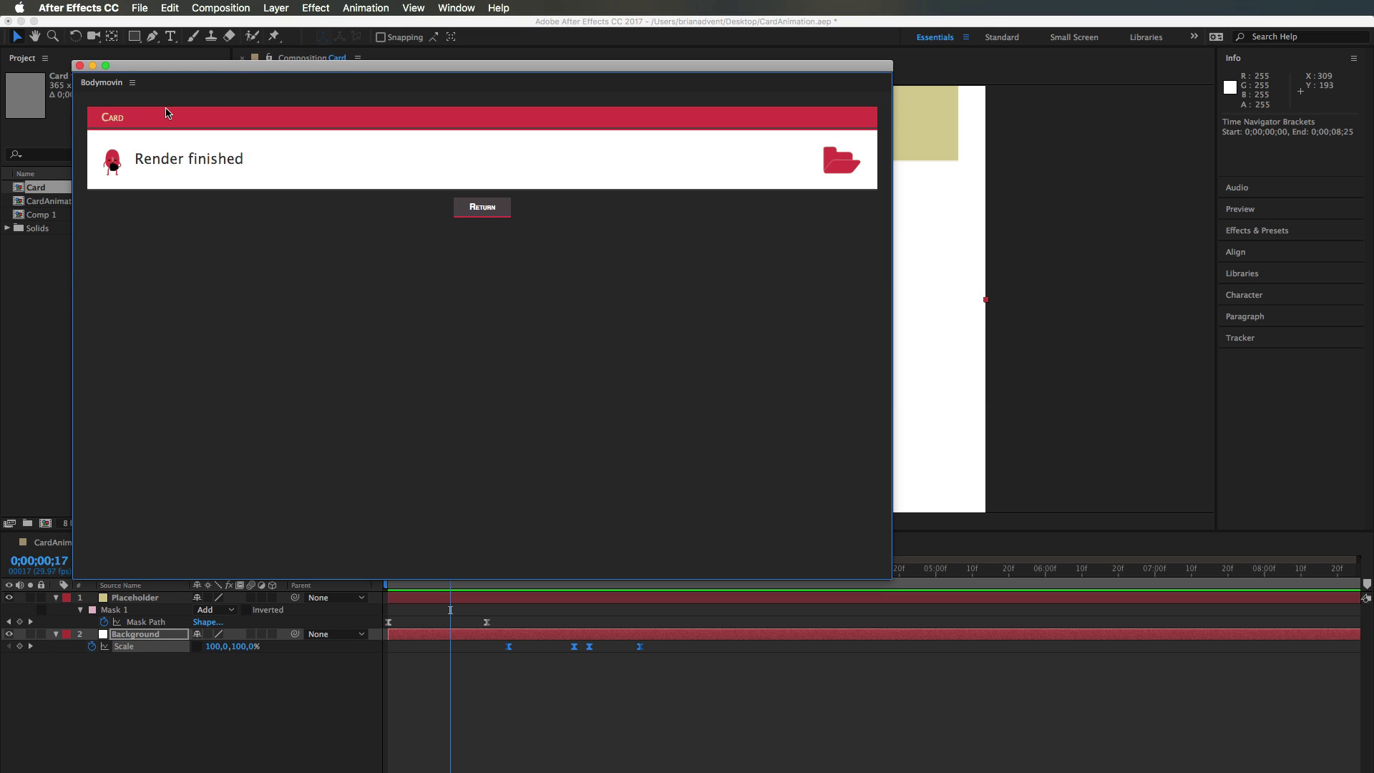
left_click(79, 66)
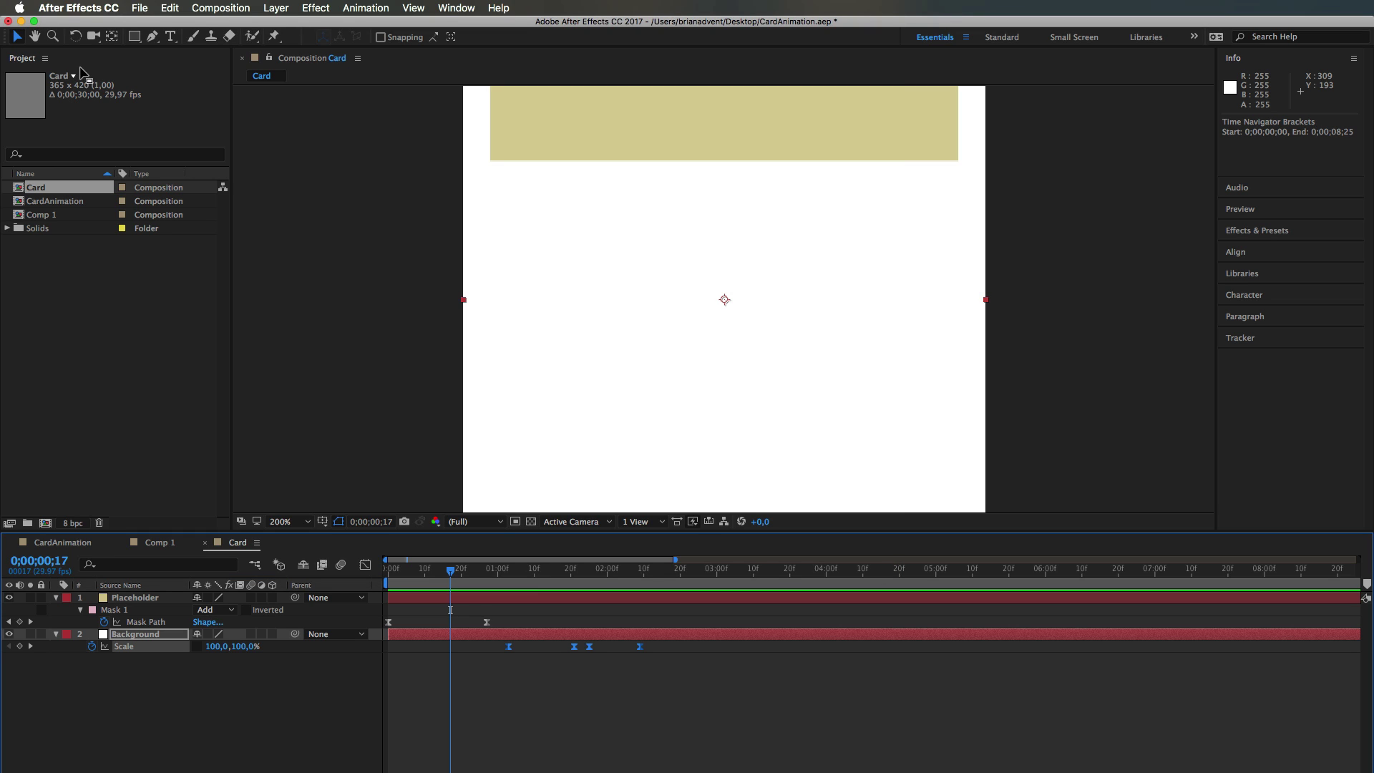